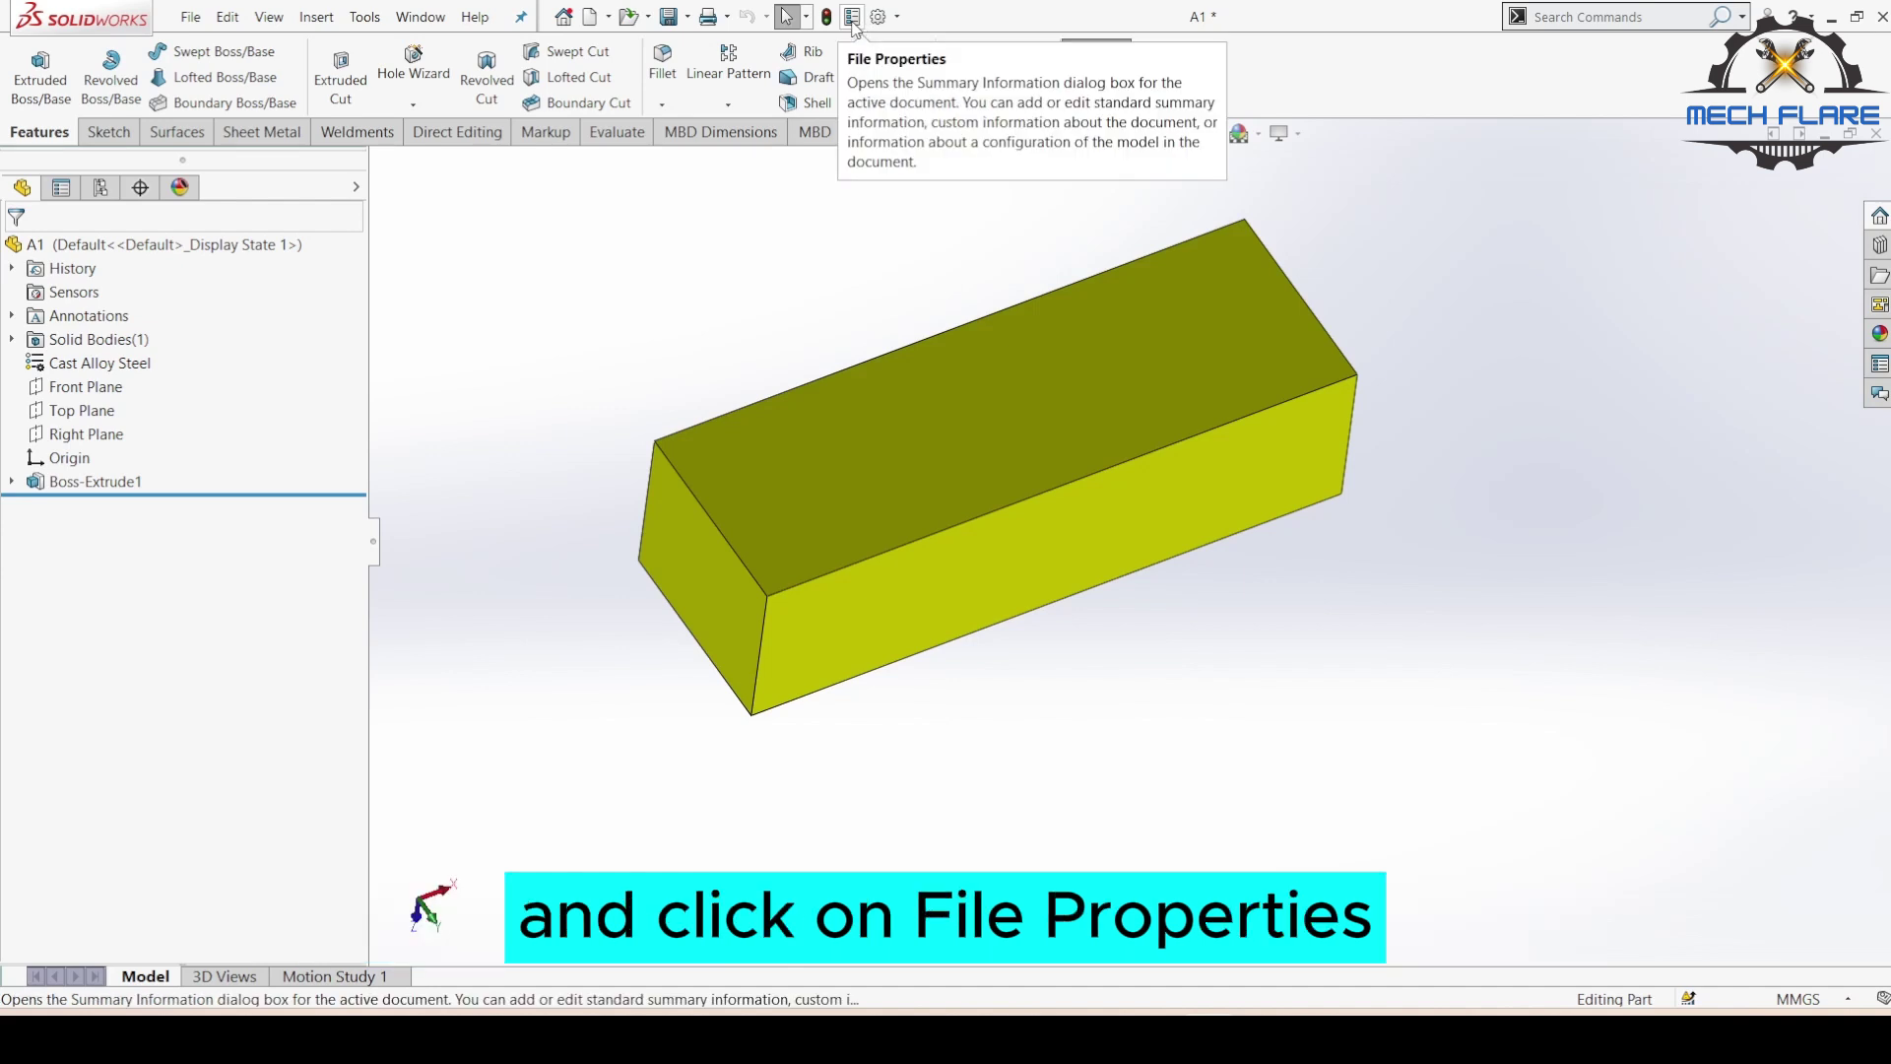
Open the A1 part's file properties and review its Custom and Configuration Specific properties.
{"action": "left_click", "coordinate": [852, 16]}
{"action": "left_click", "coordinate": [535, 205]}
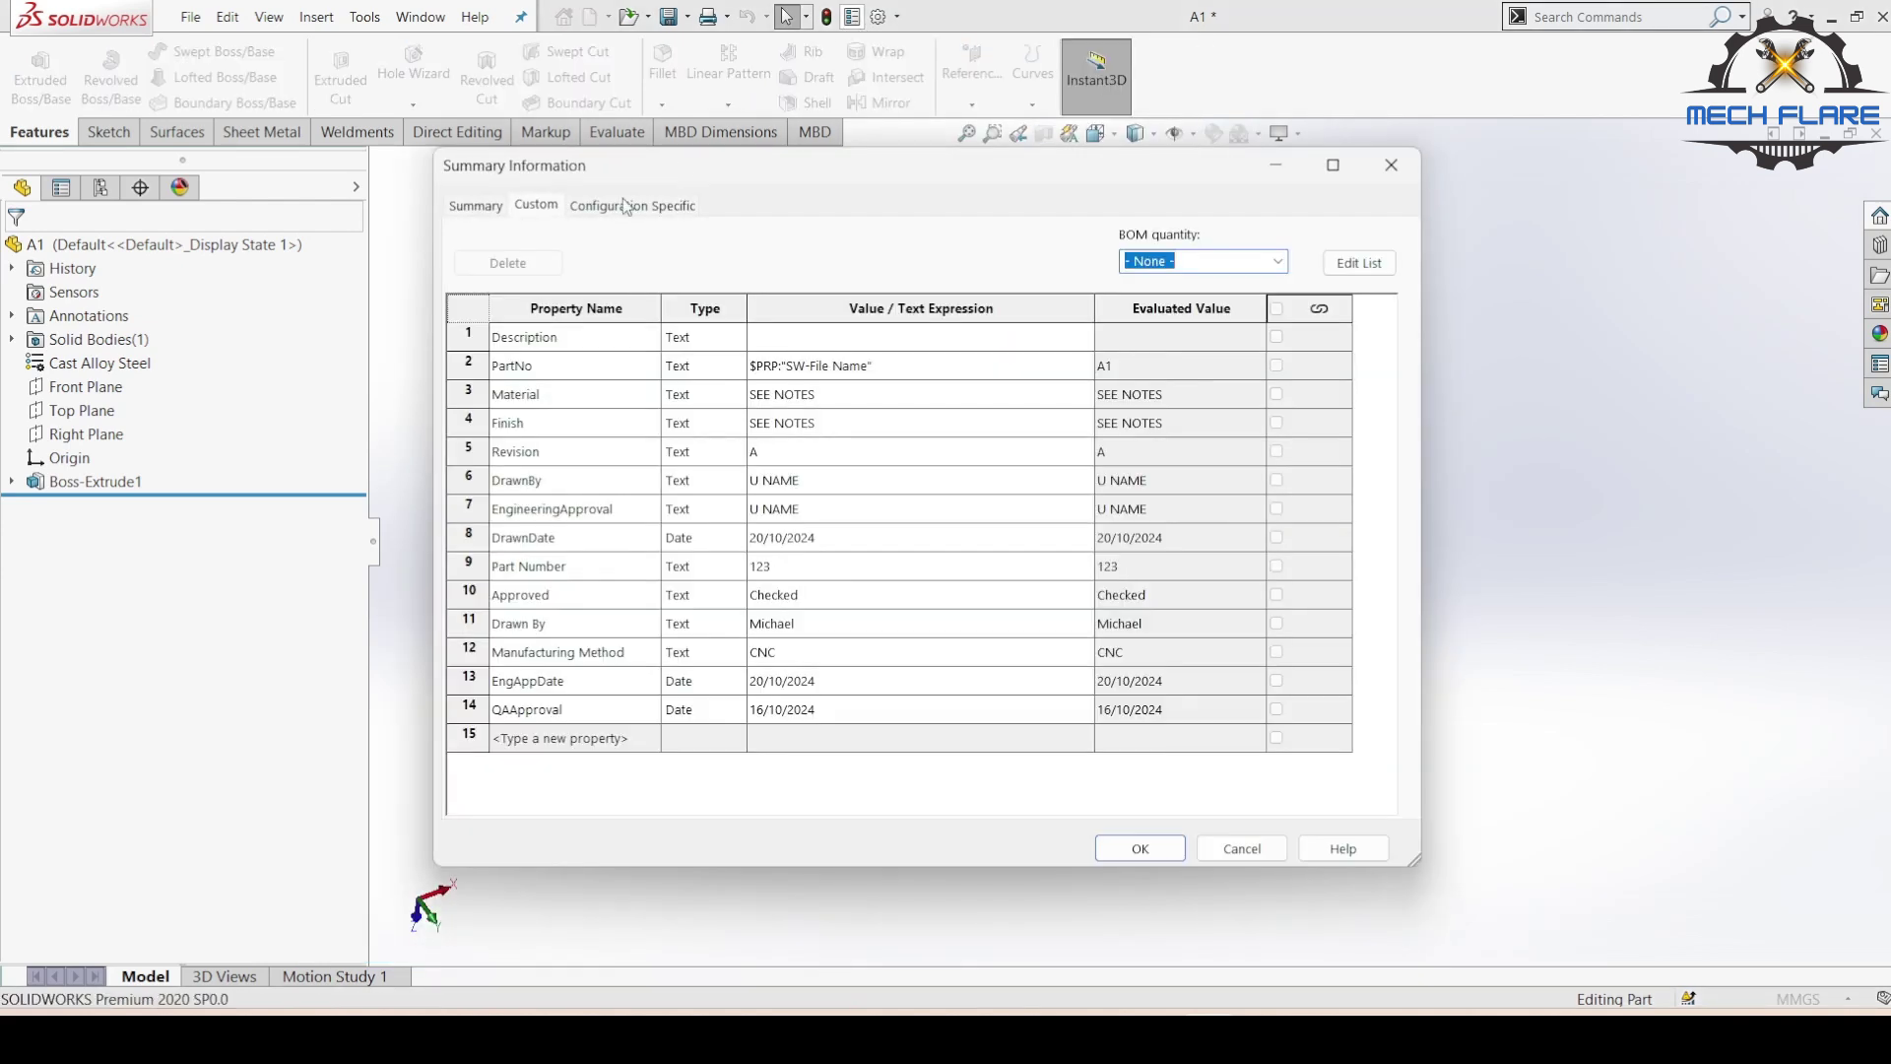
{"action": "left_click", "coordinate": [477, 207]}
{"action": "left_click", "coordinate": [536, 206]}
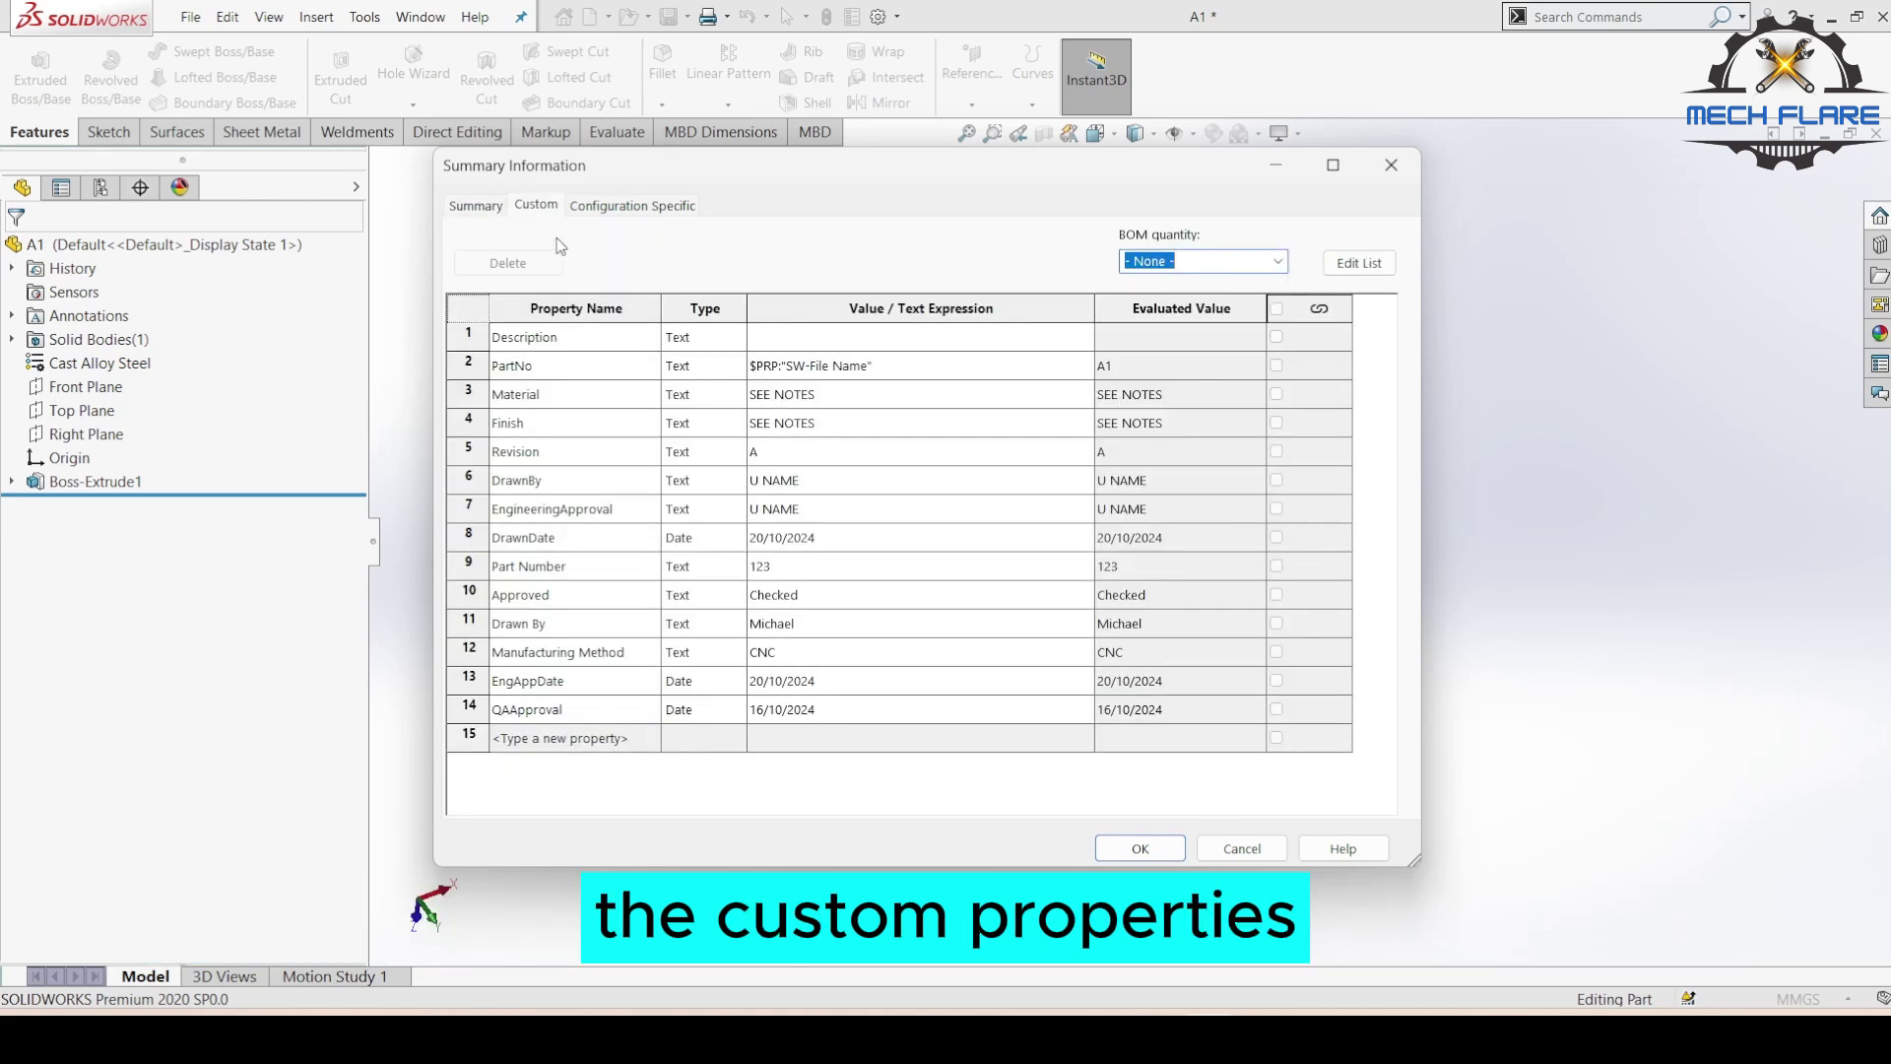
{"action": "left_click", "coordinate": [632, 207]}
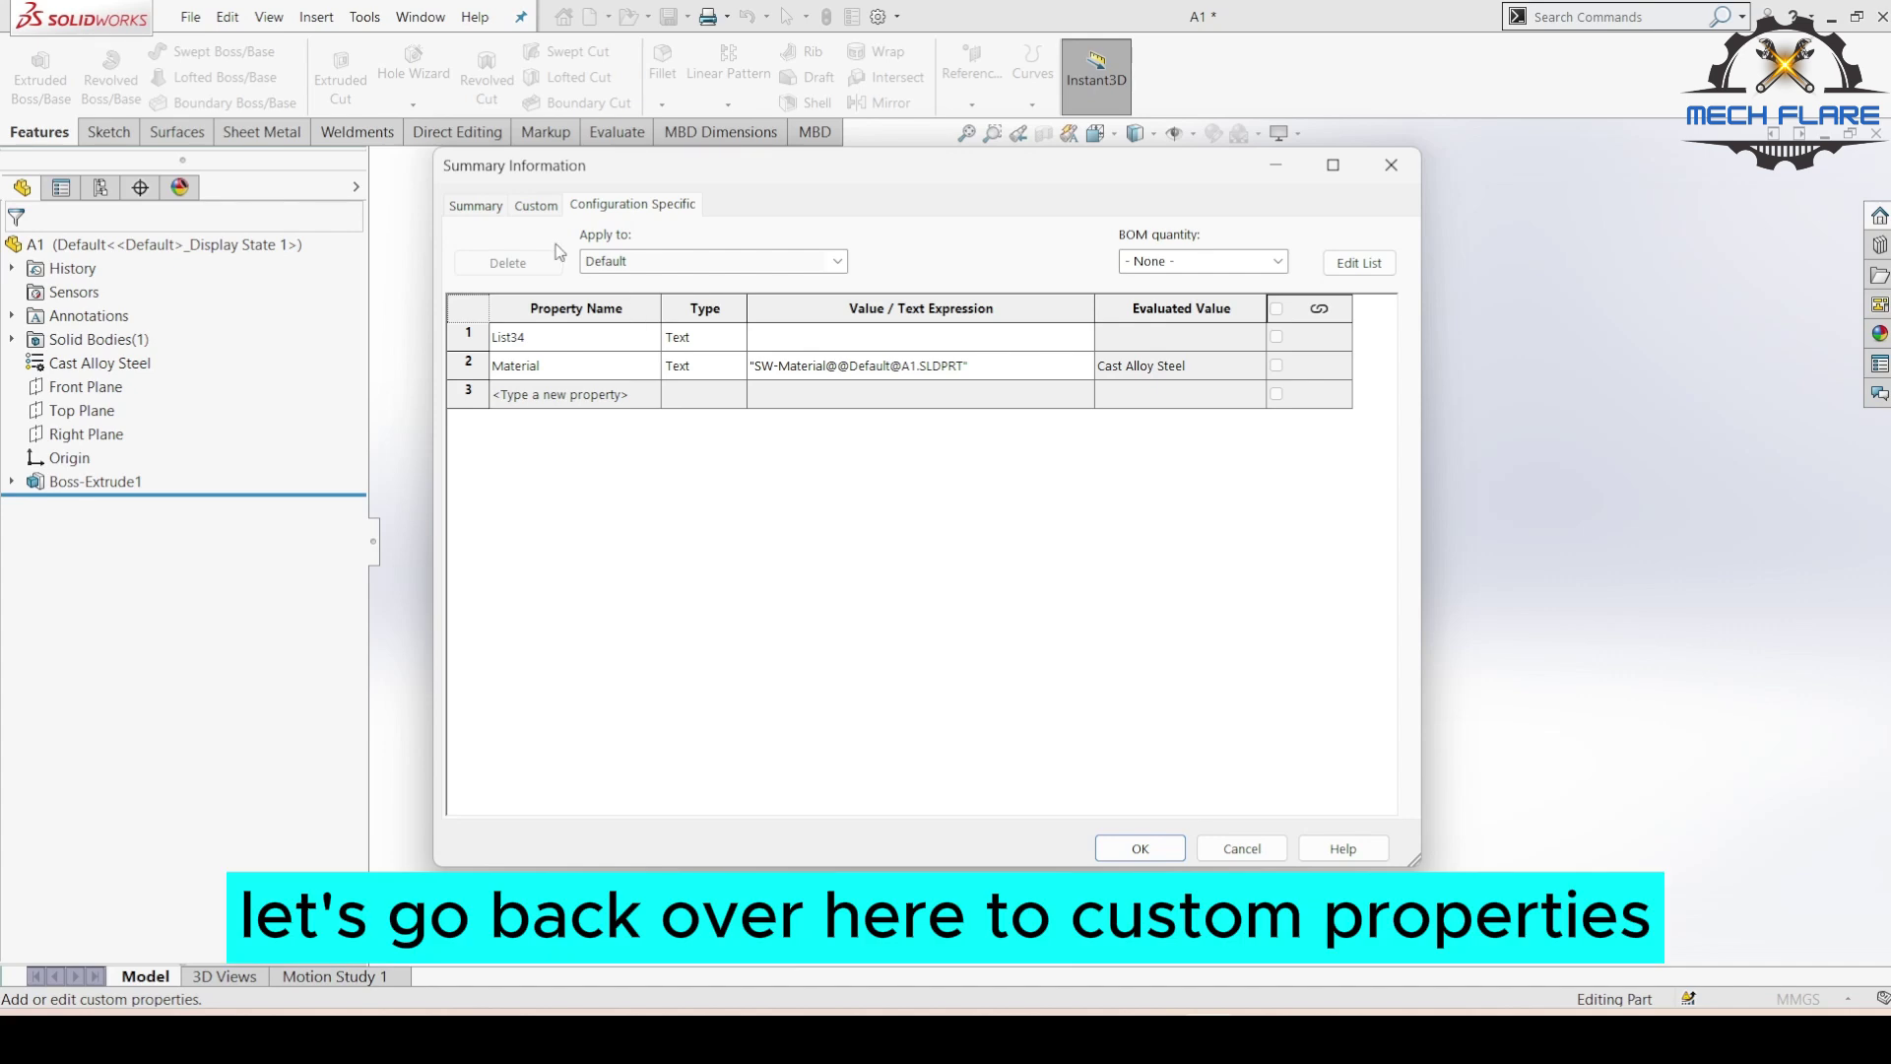
{"action": "left_click", "coordinate": [536, 206]}
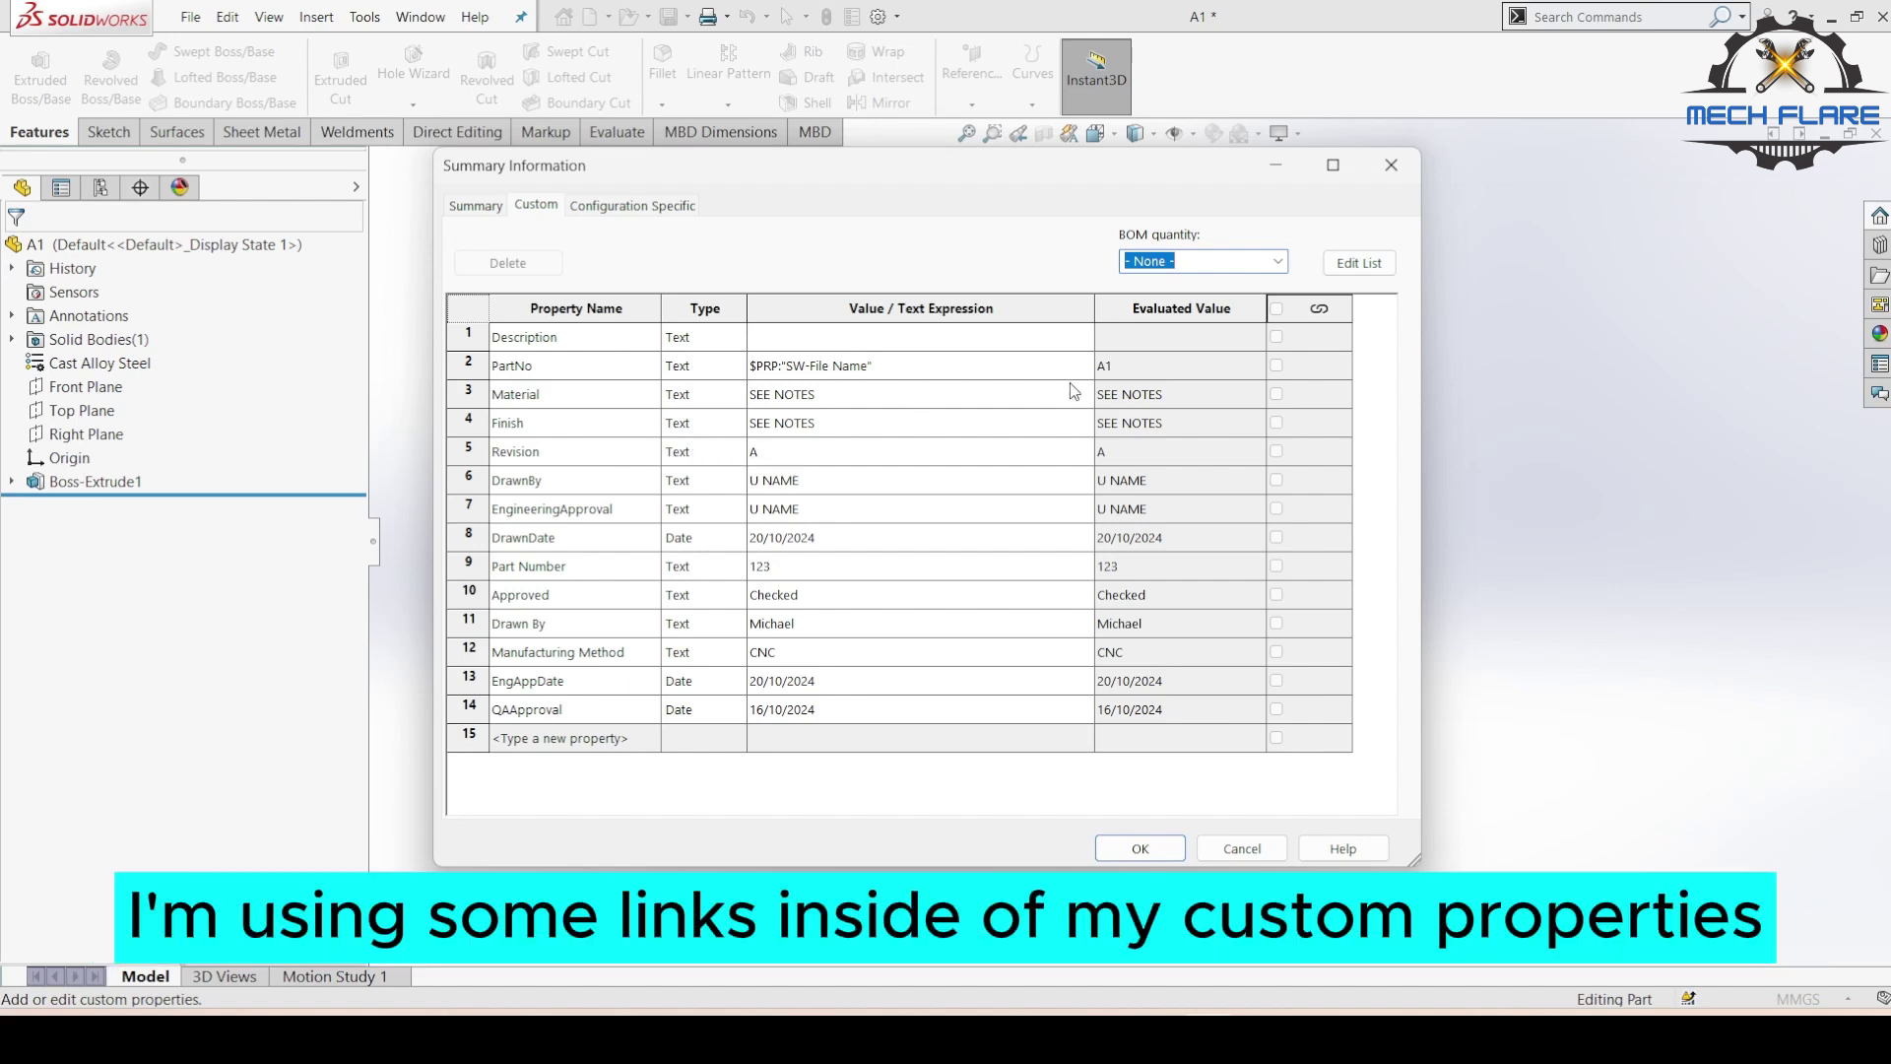
Inspect the PartNo value expression and the Description value in the custom properties, and close the dialog.
{"action": "left_click", "coordinate": [828, 371]}
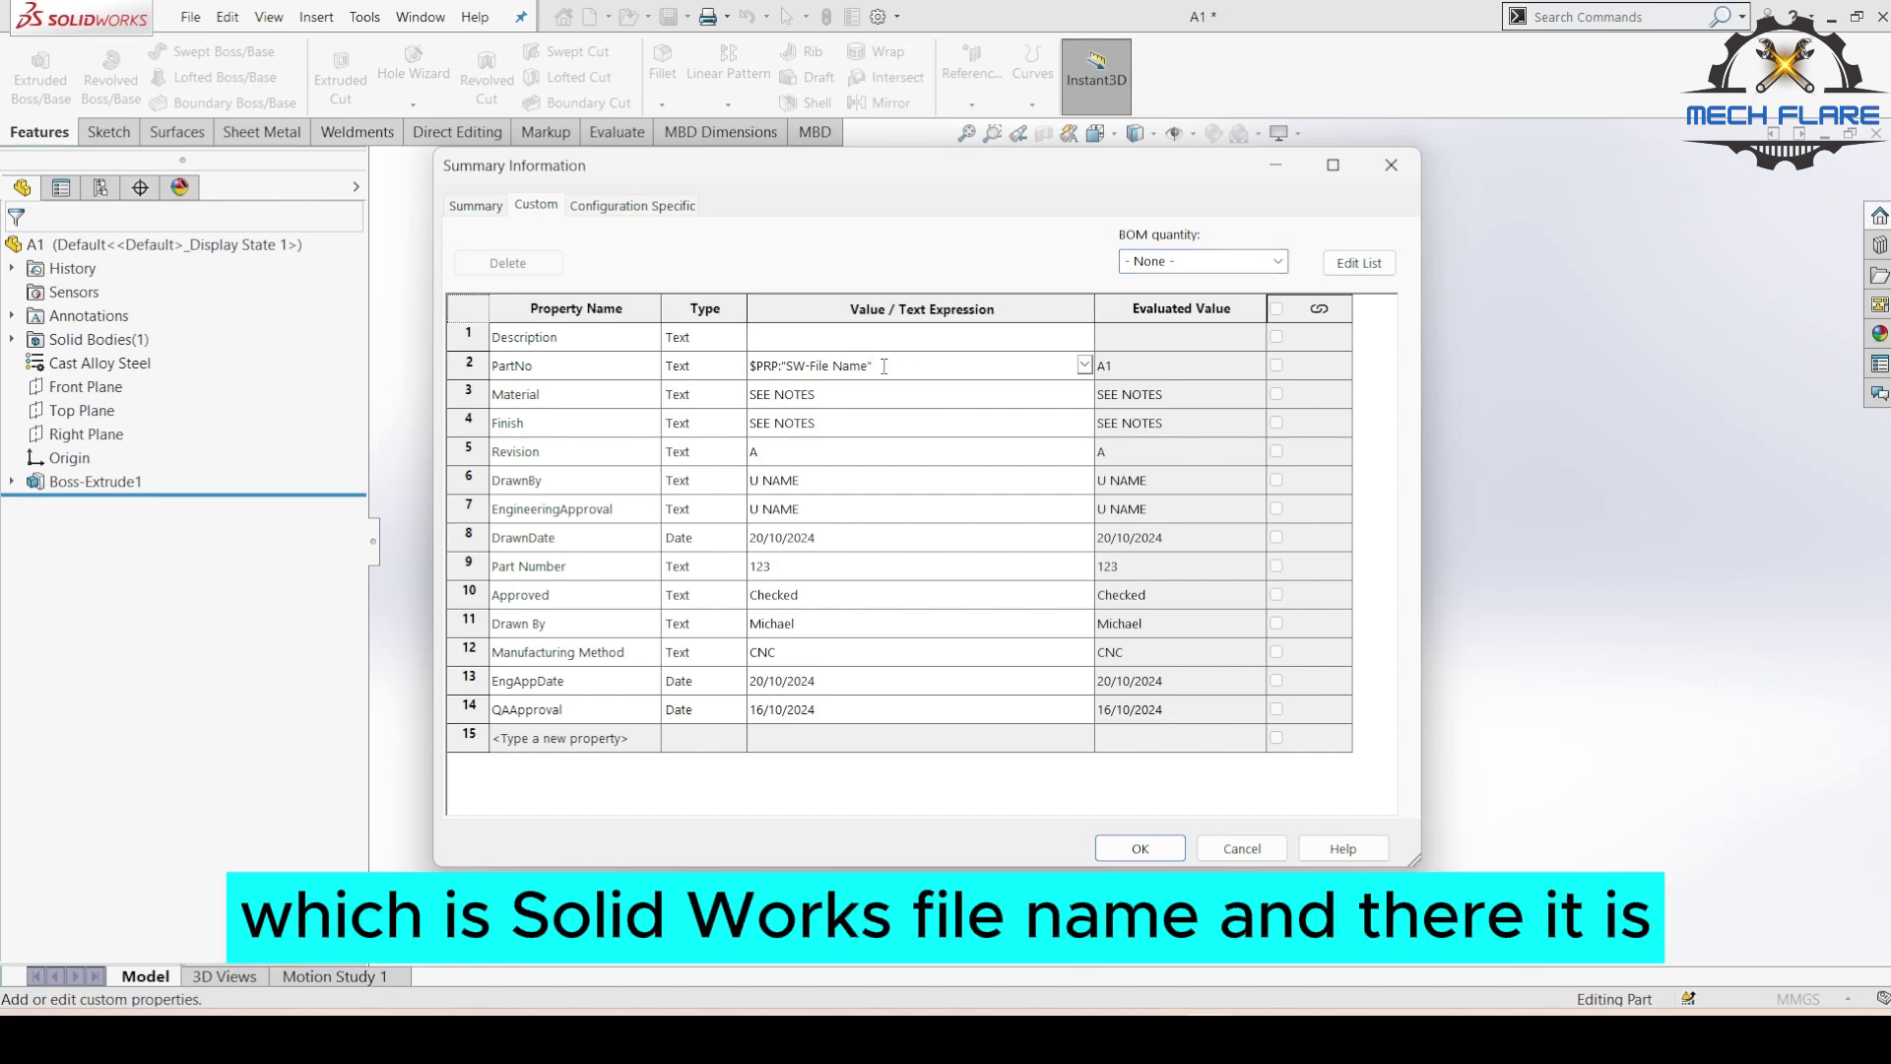
{"action": "left_click_drag", "start_coordinate": [884, 366], "coordinate": [764, 367]}
{"action": "left_click", "coordinate": [760, 366]}
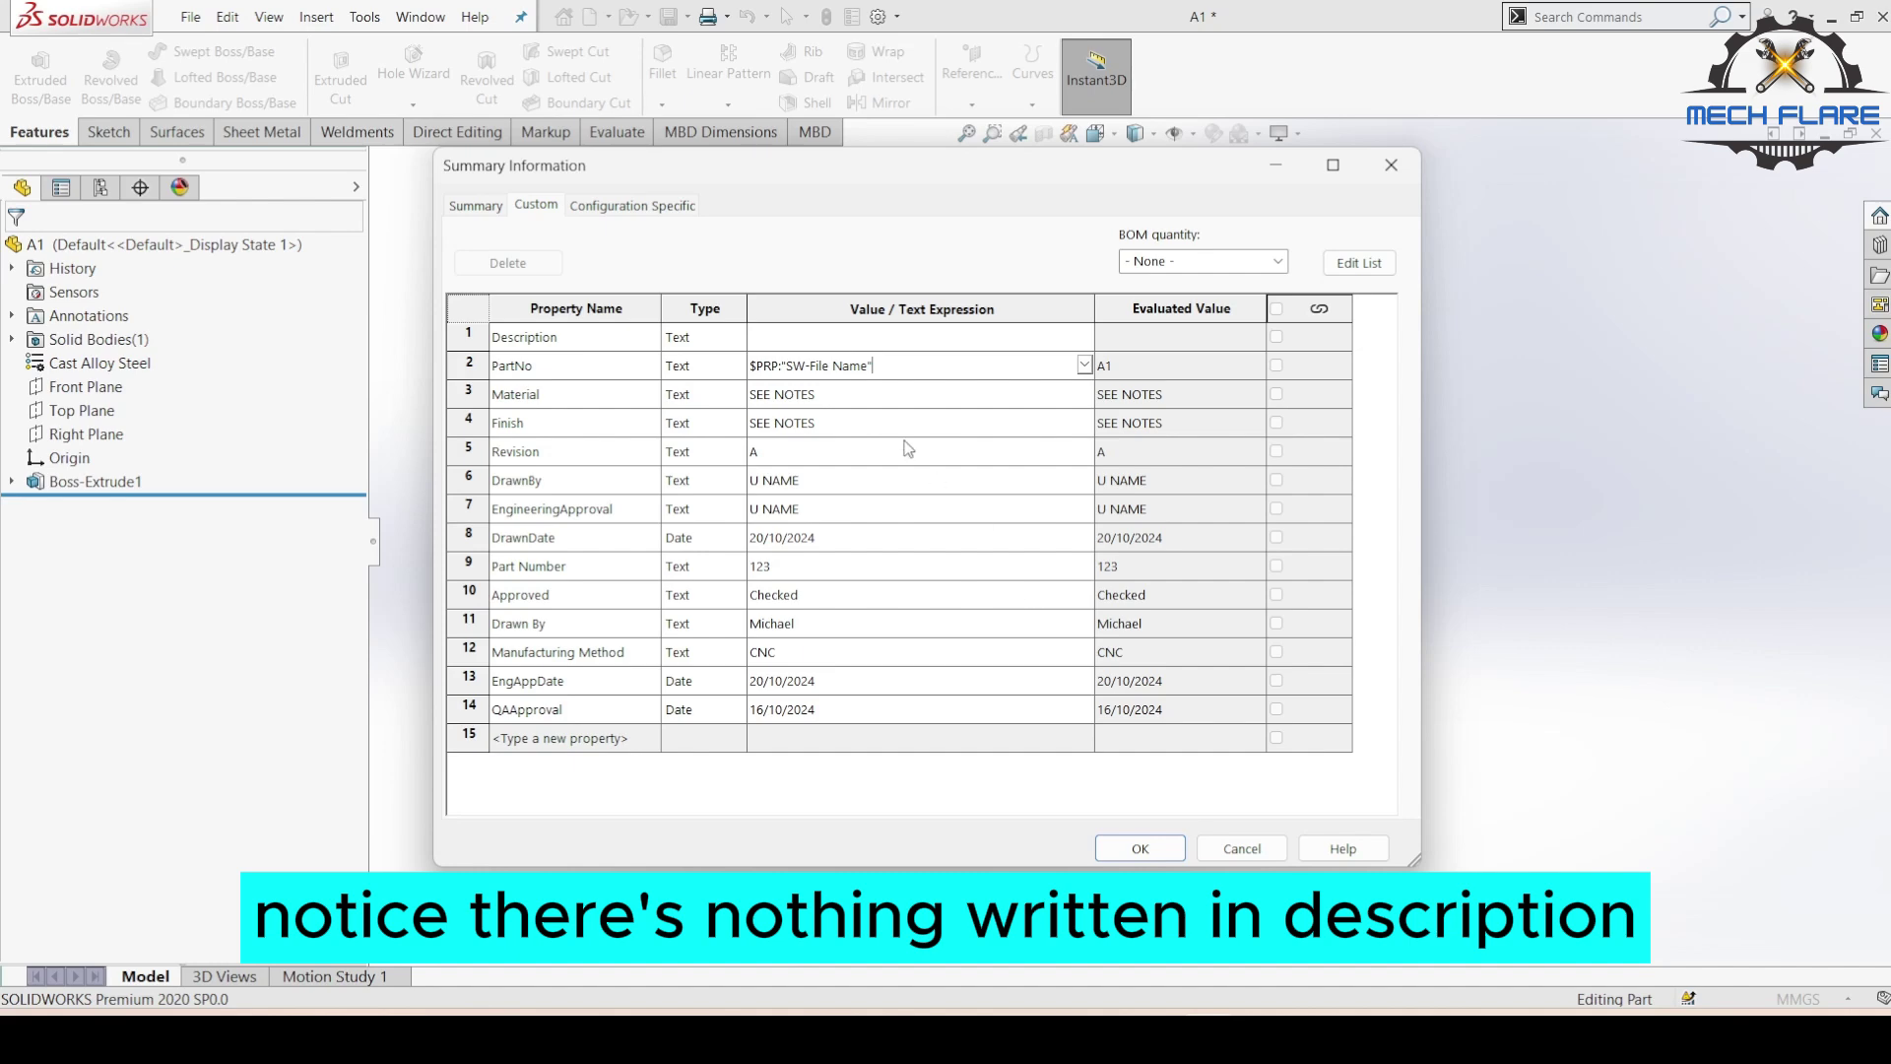
{"action": "left_click", "coordinate": [818, 335]}
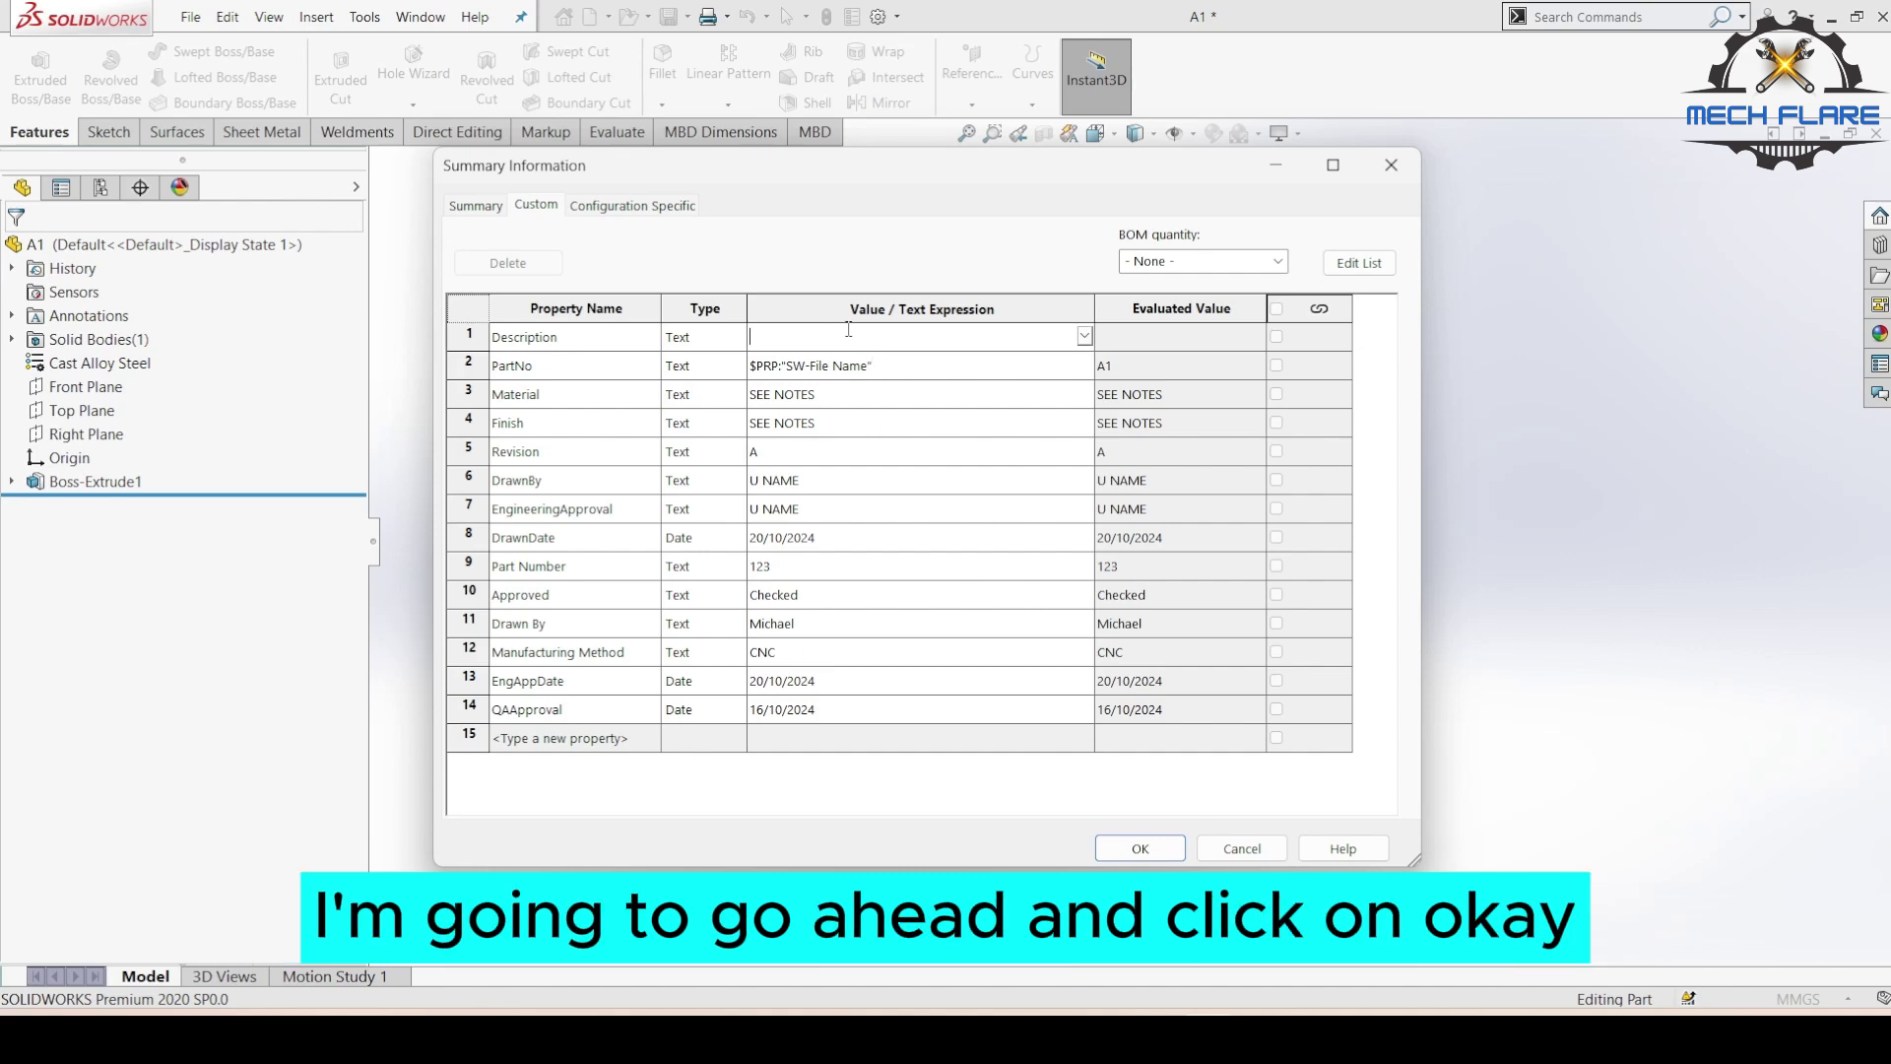
{"action": "left_click", "coordinate": [1140, 848]}
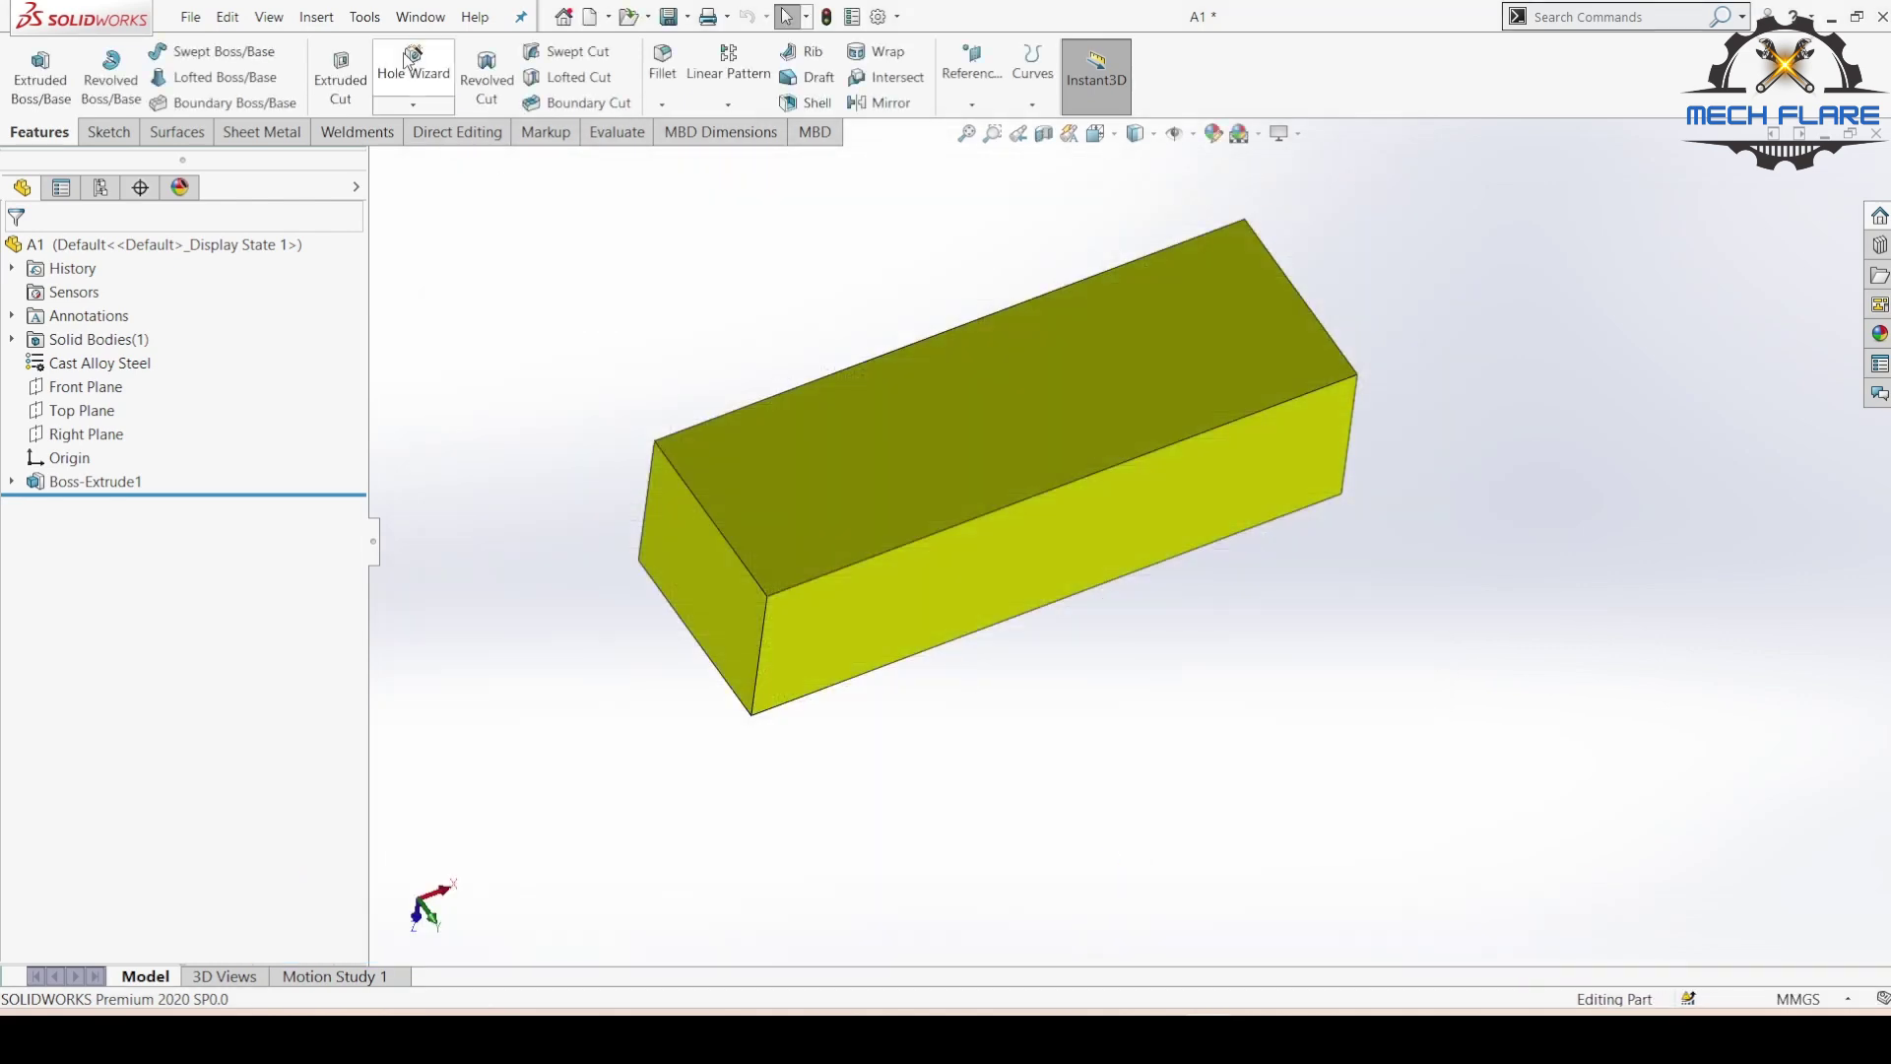
Switch to the A1 drawing and examine the title and drawing number fields in its title block.
{"action": "left_click", "coordinate": [420, 17]}
{"action": "left_click", "coordinate": [454, 283]}
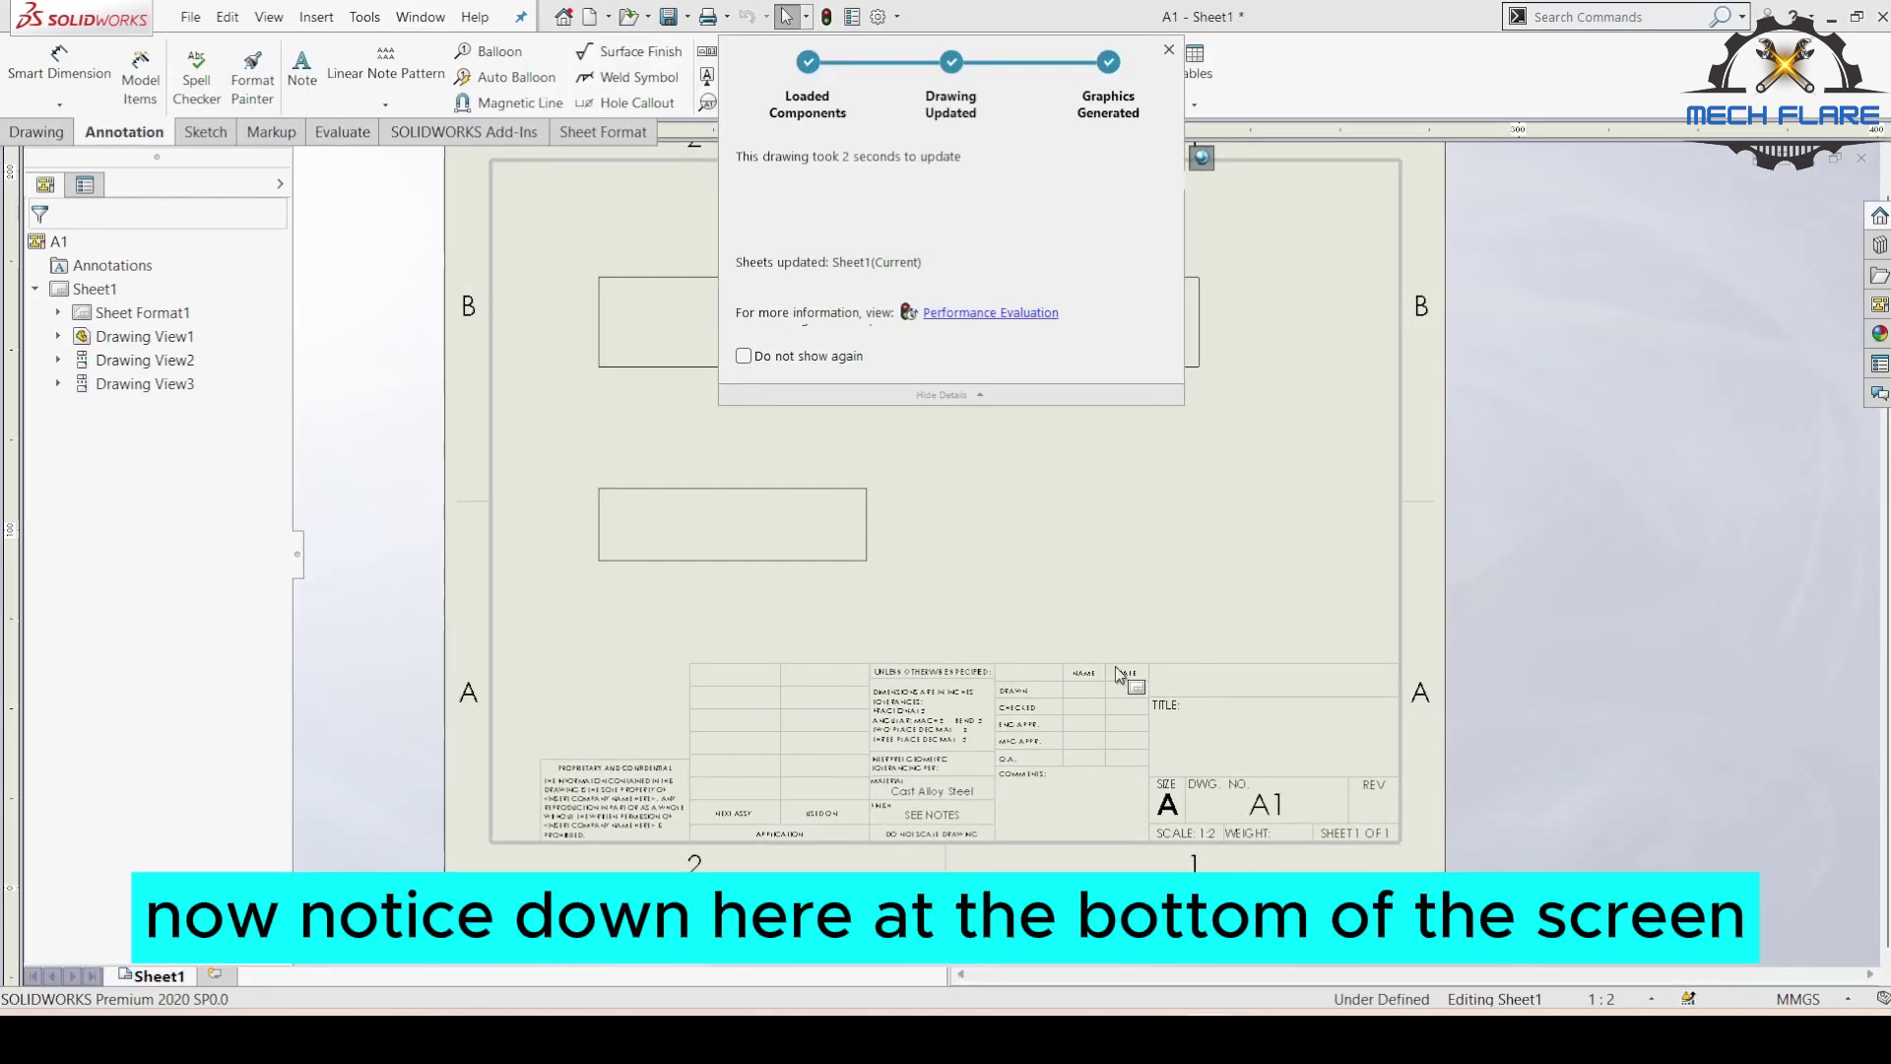
{"action": "scroll", "coordinate": [1192, 716], "scroll_direction": "down", "scroll_amount": 5}
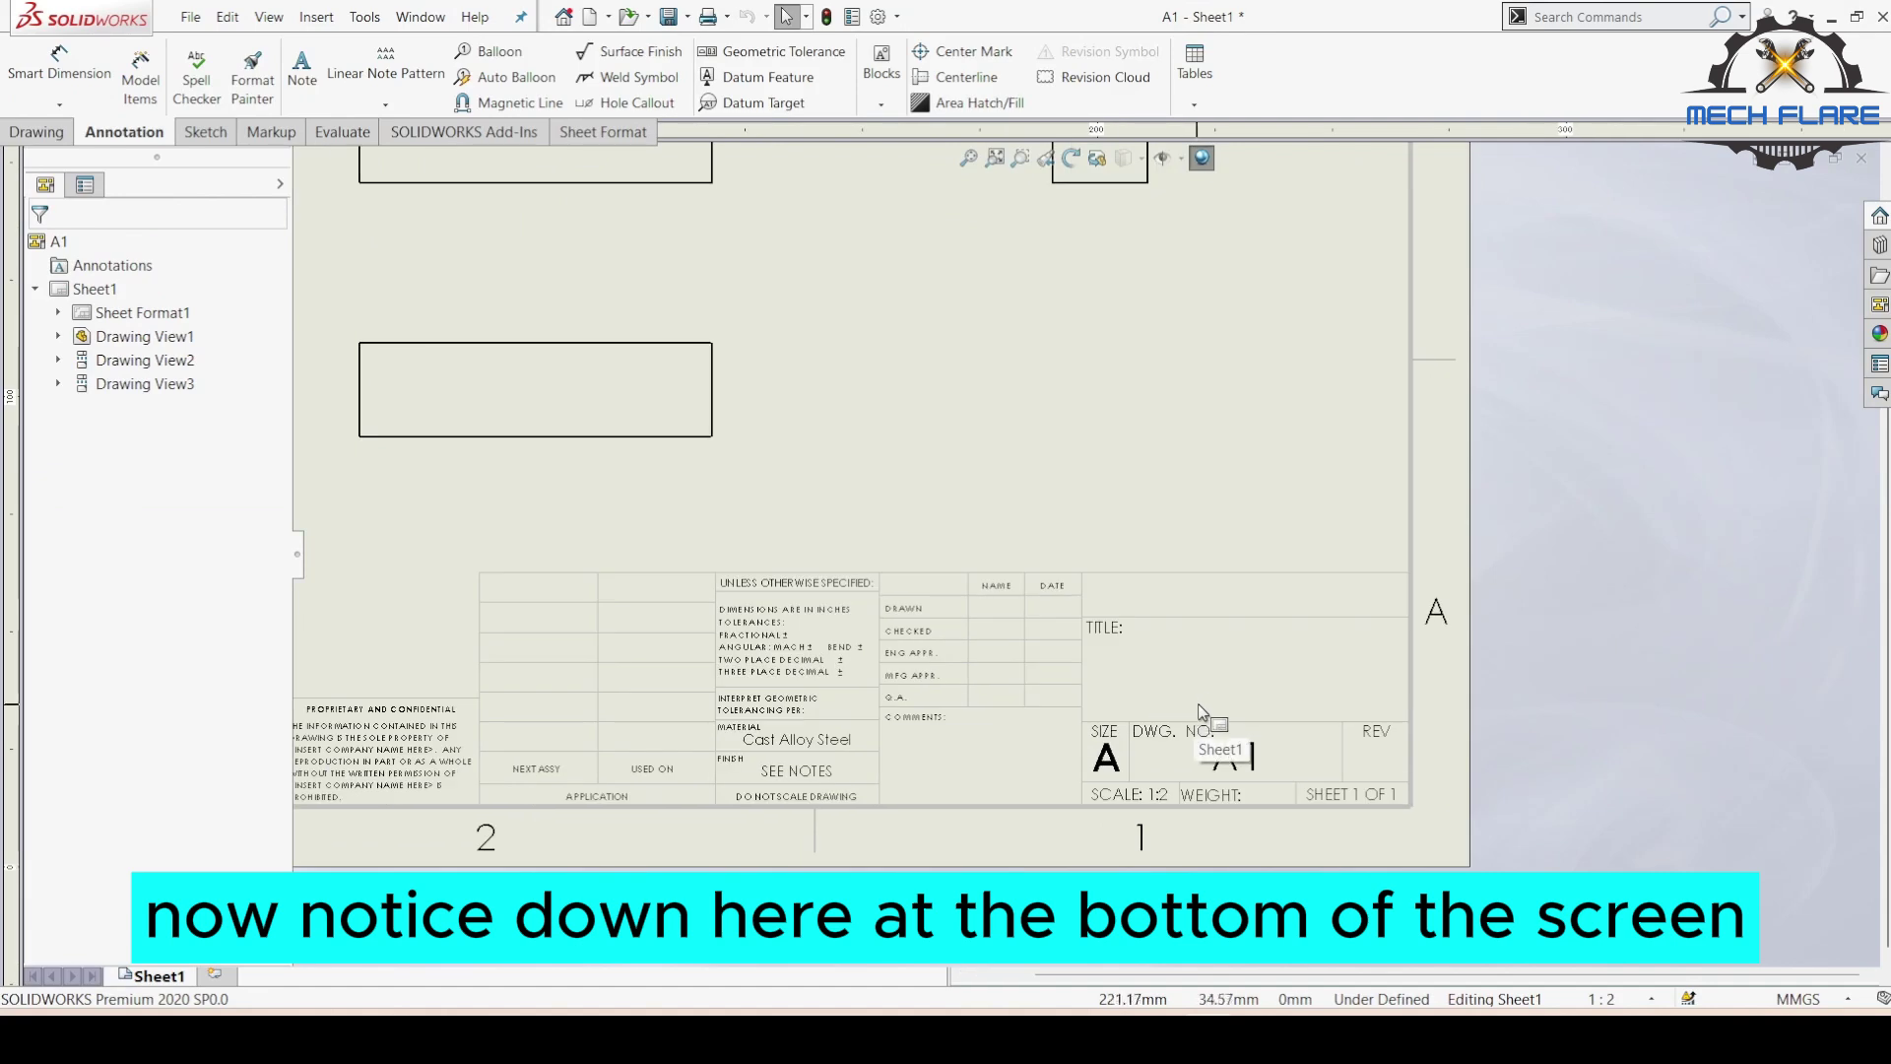
{"action": "scroll", "coordinate": [1293, 657], "scroll_direction": "down", "scroll_amount": 1}
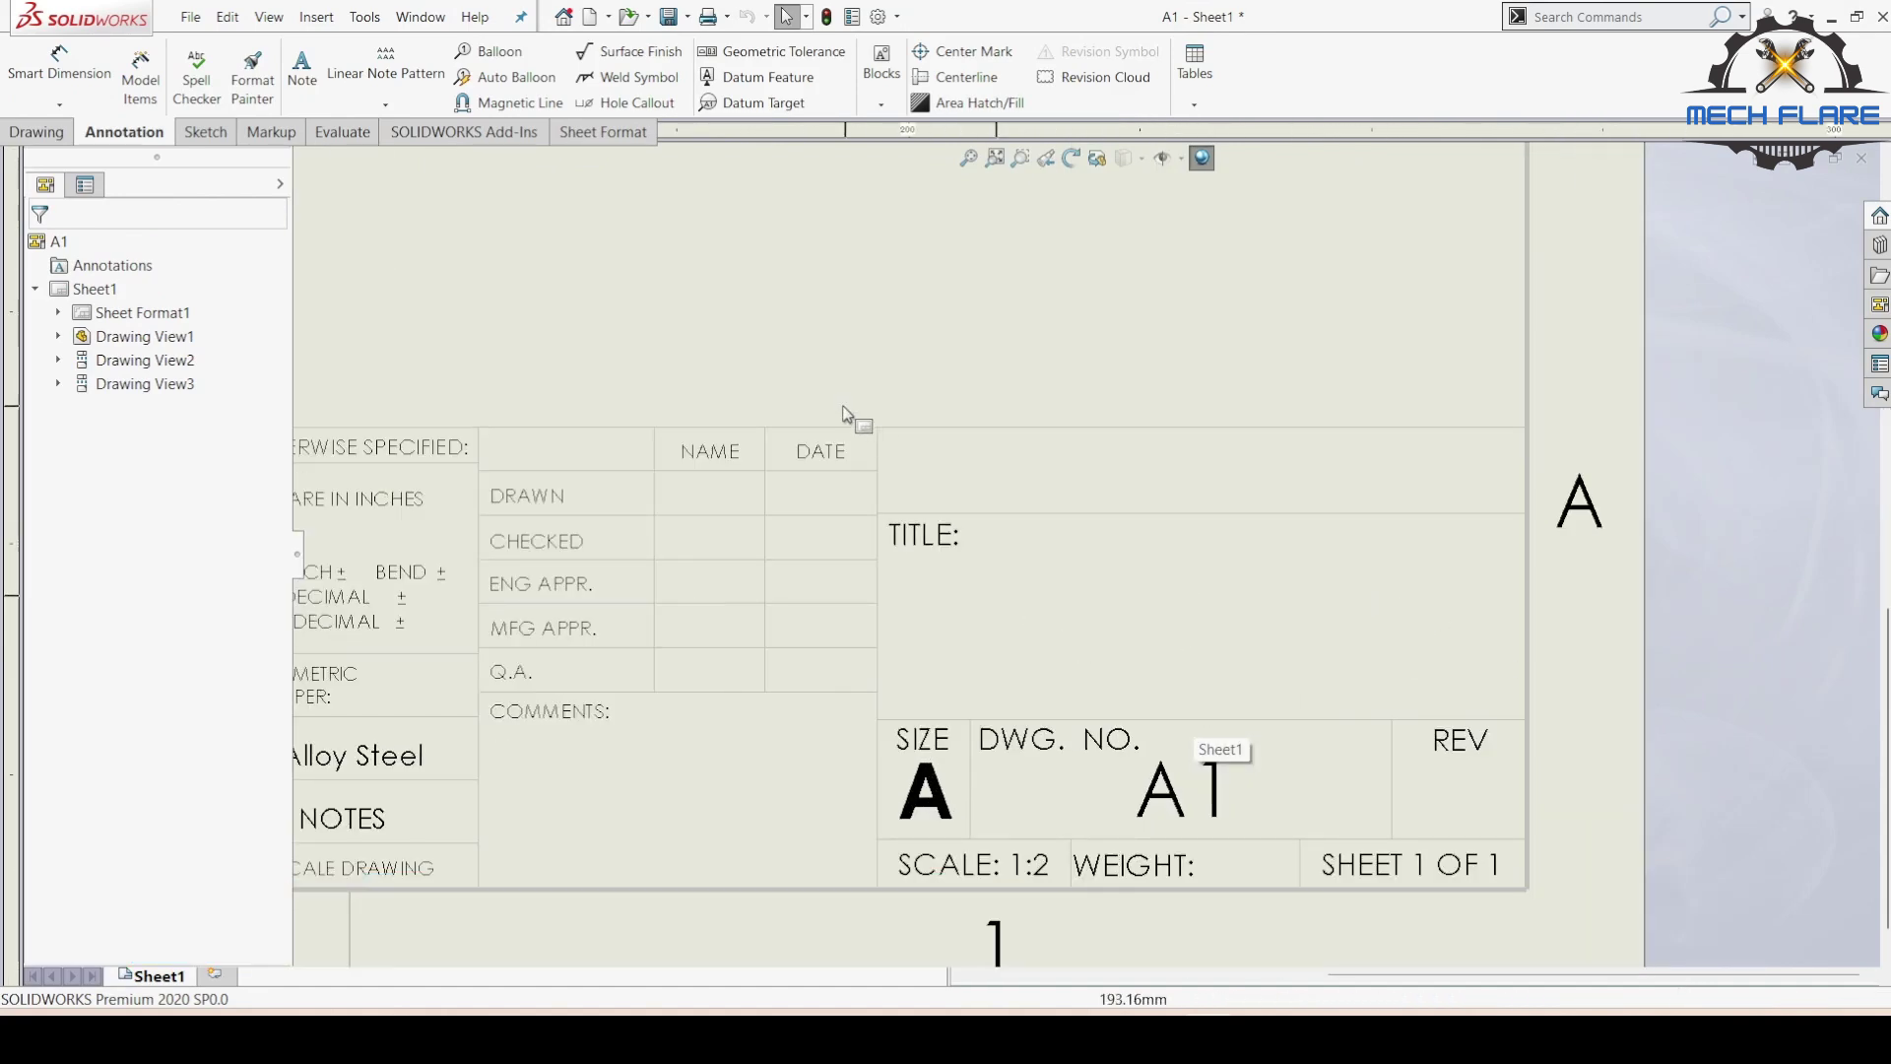
Return to the A1 part and set its Description custom property to Block.
{"action": "left_click", "coordinate": [420, 17]}
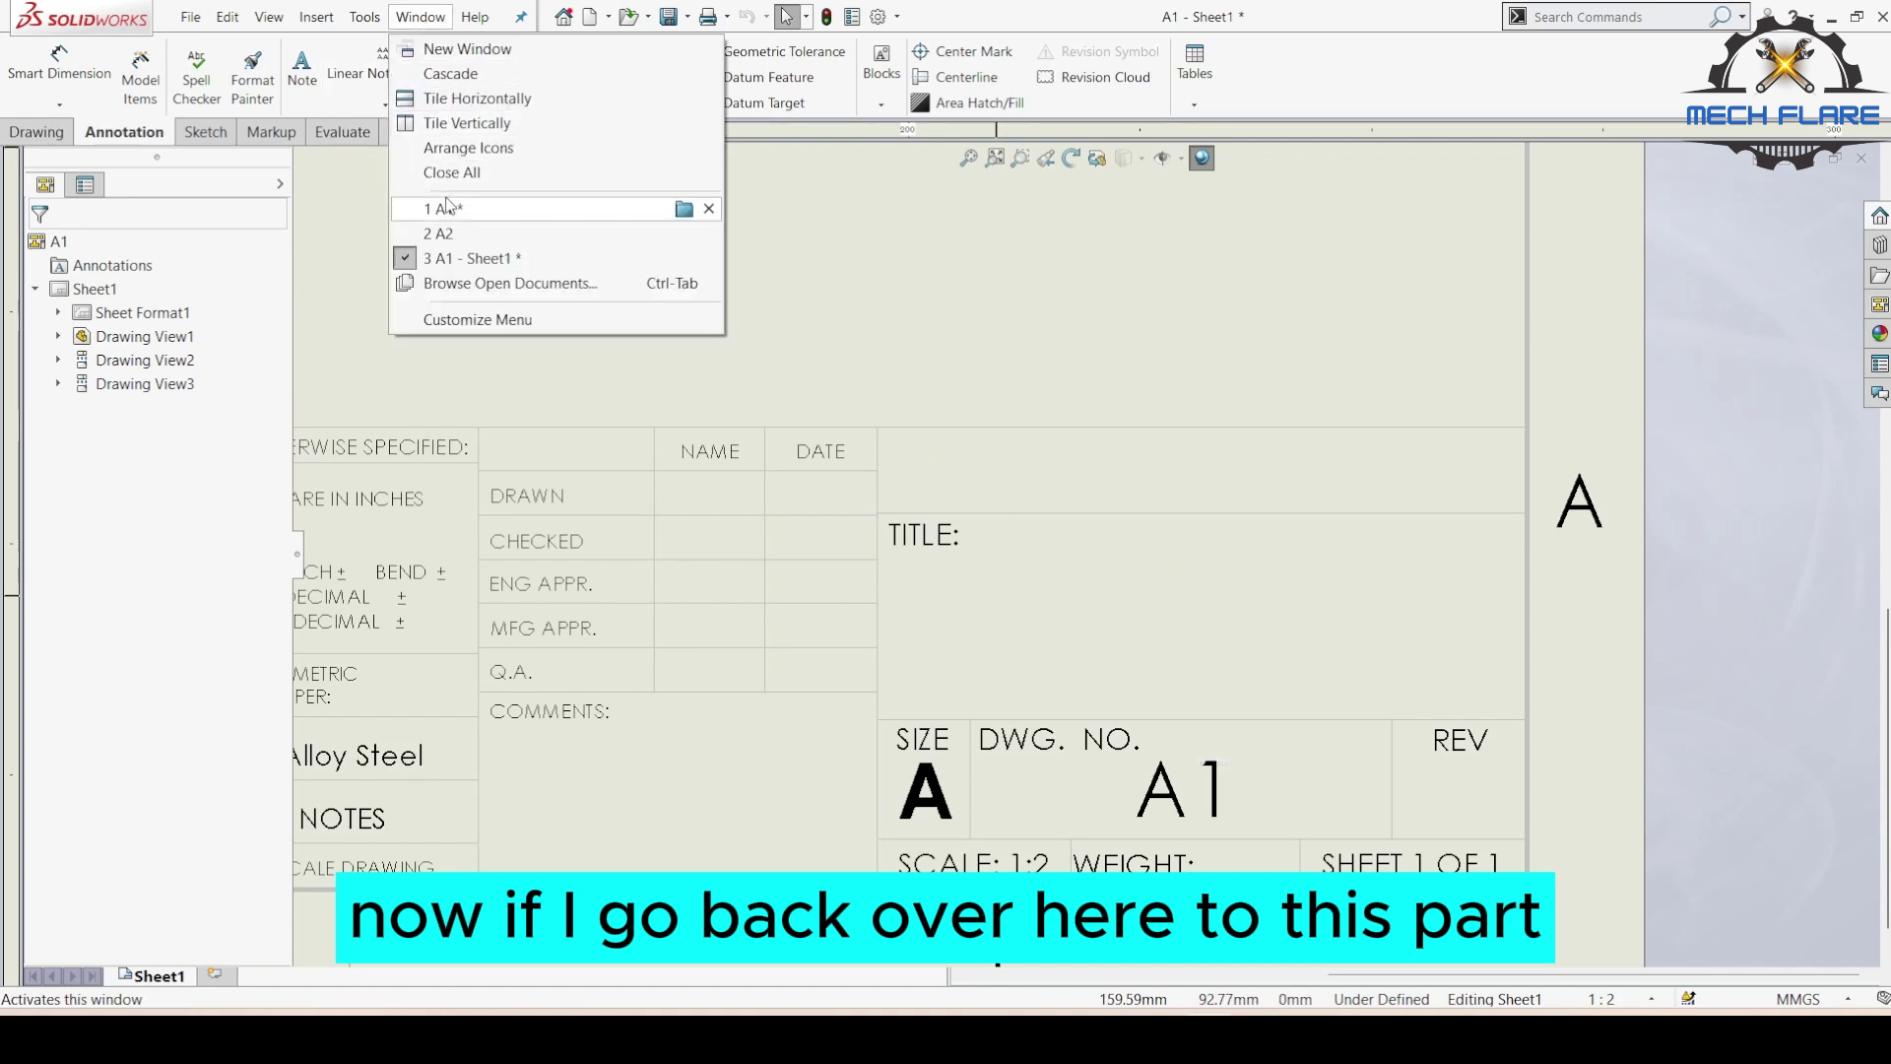
{"action": "left_click", "coordinate": [630, 209]}
{"action": "left_click", "coordinate": [852, 16]}
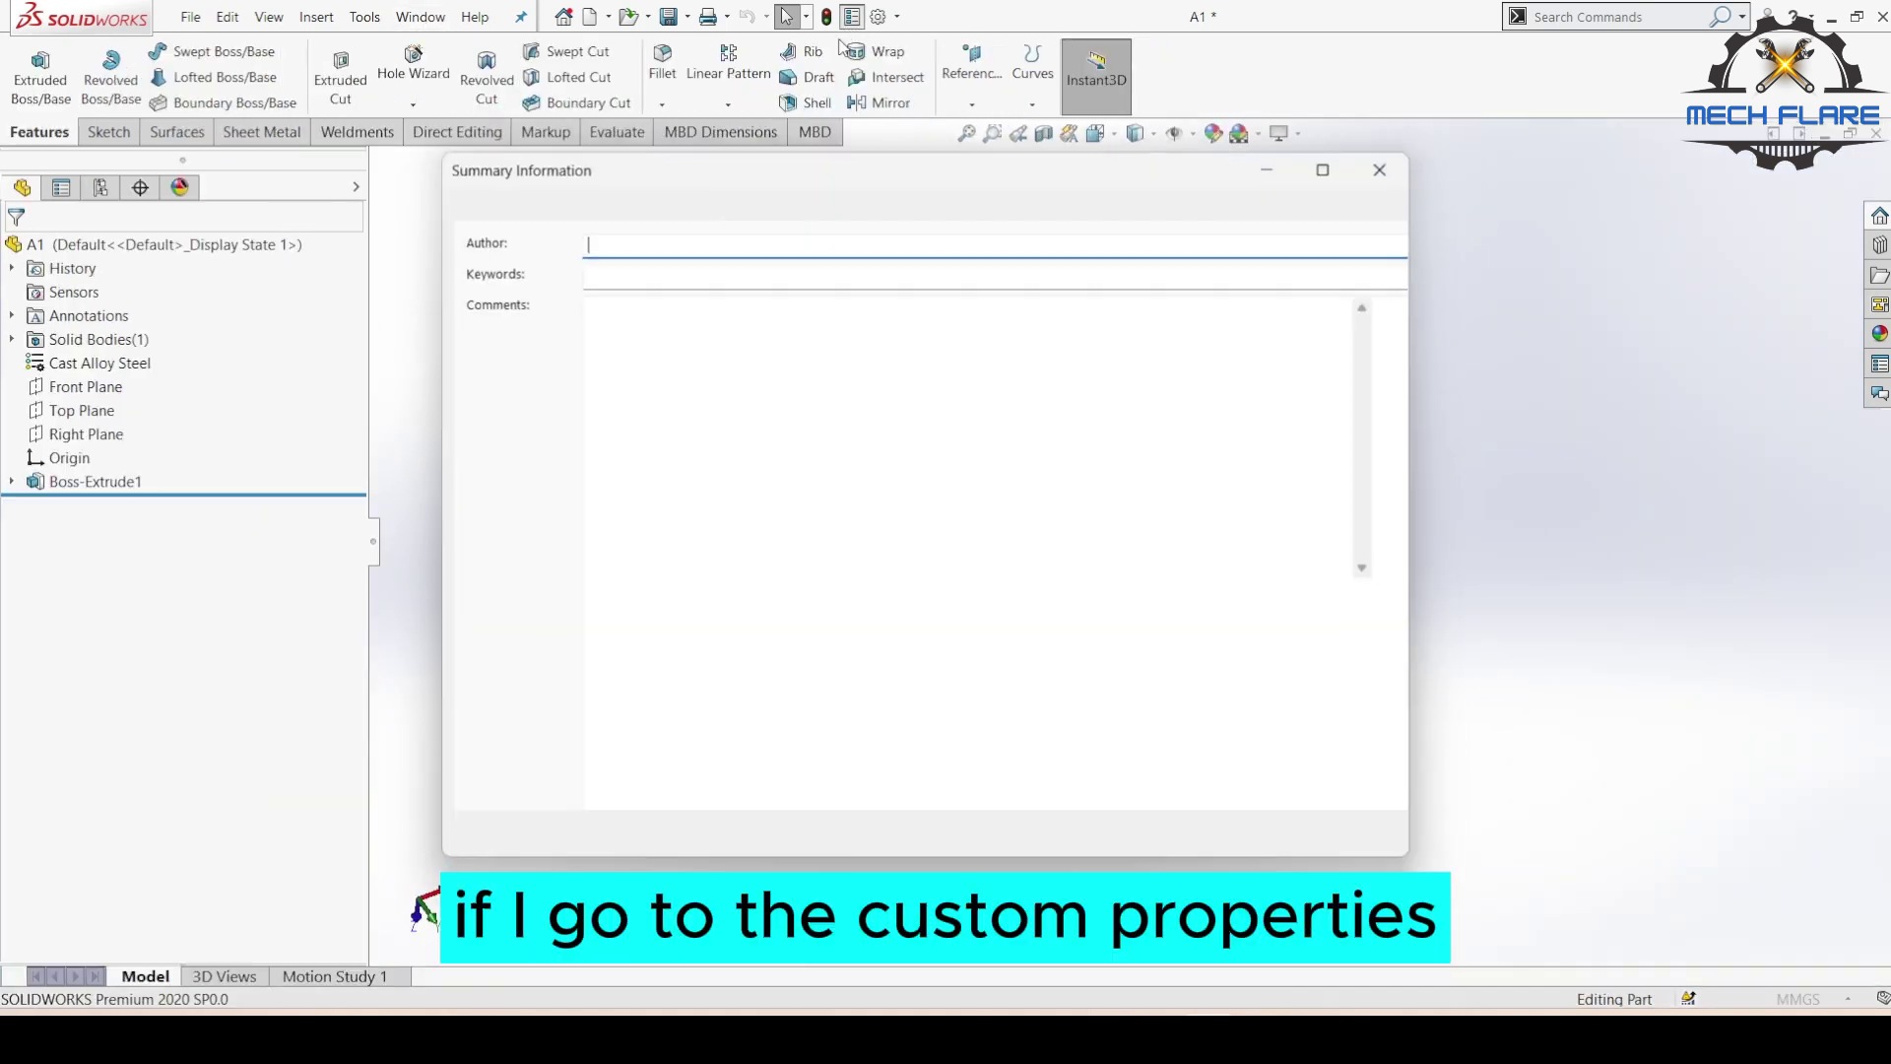
{"action": "left_click", "coordinate": [535, 205]}
{"action": "left_click", "coordinate": [792, 335]}
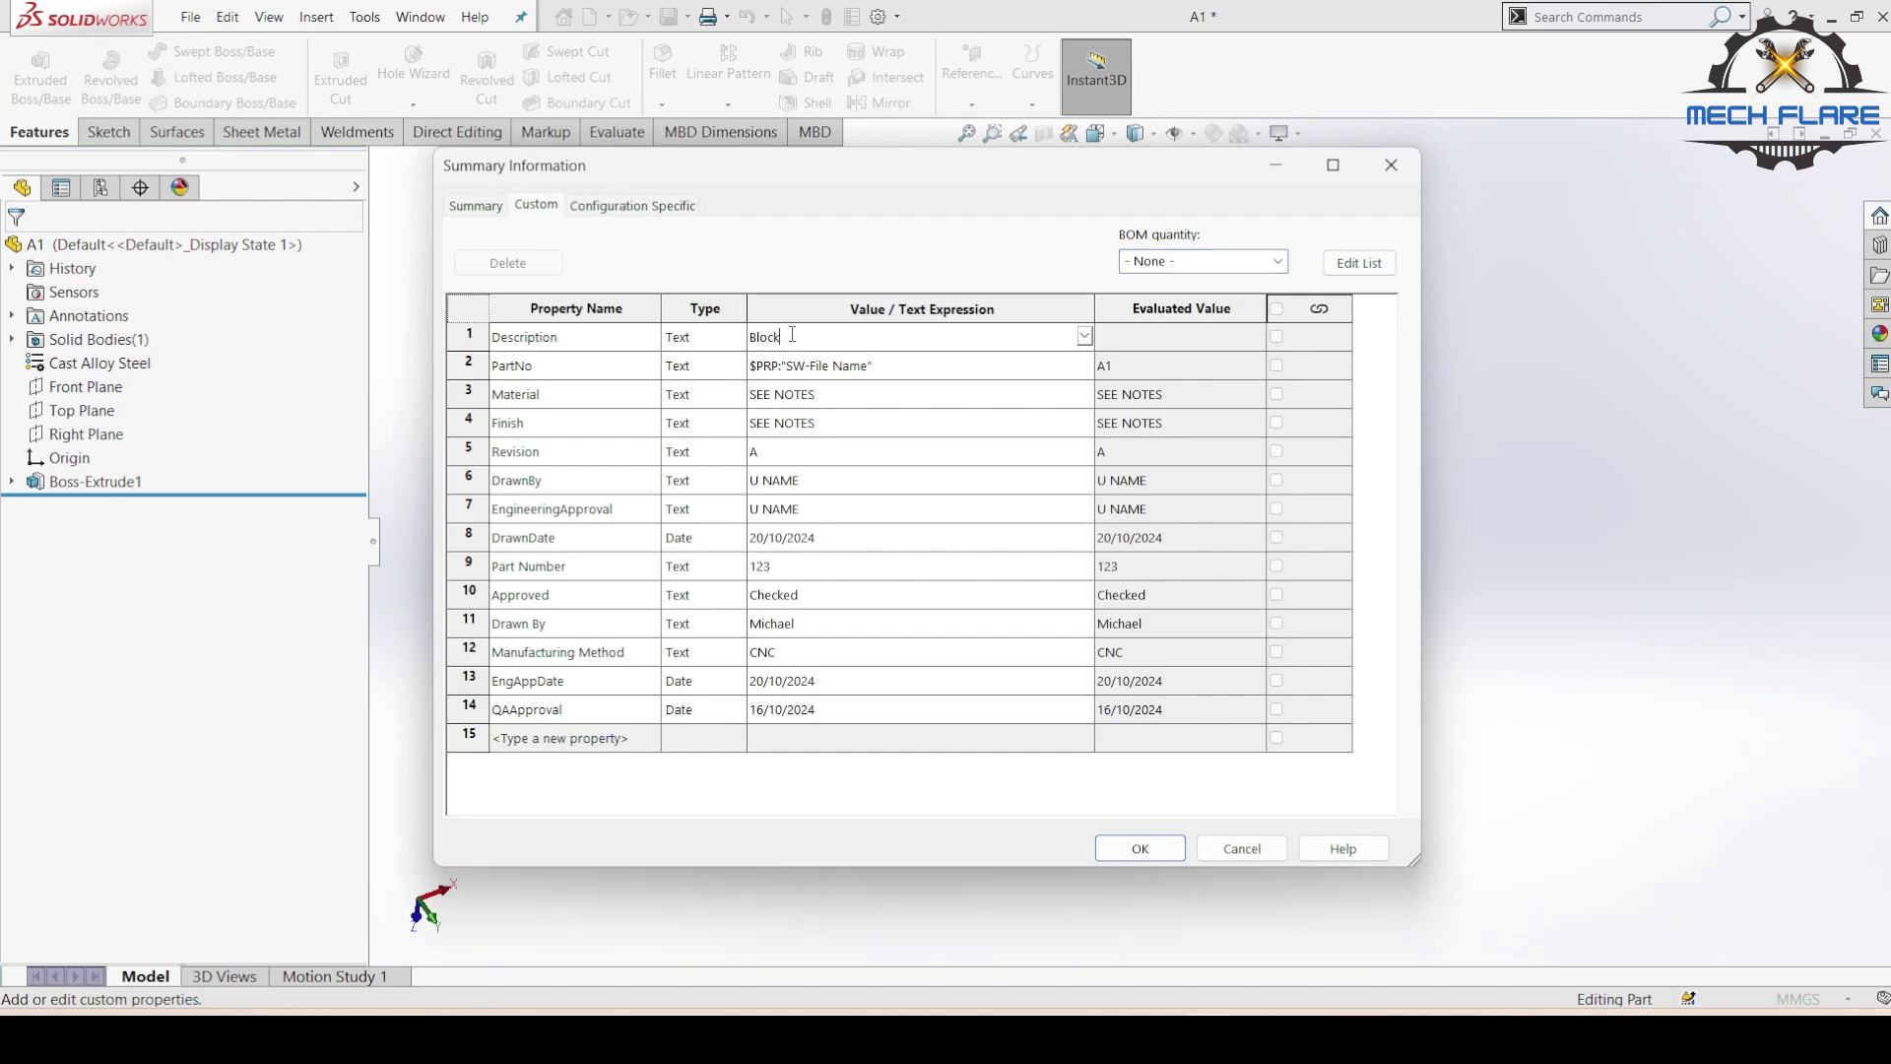
{"action": "left_click", "coordinate": [1120, 855]}
Go back to the A1 drawing and check which title block fields are filled from the part's custom properties.
{"action": "left_click", "coordinate": [420, 16]}
{"action": "left_click", "coordinate": [437, 286]}
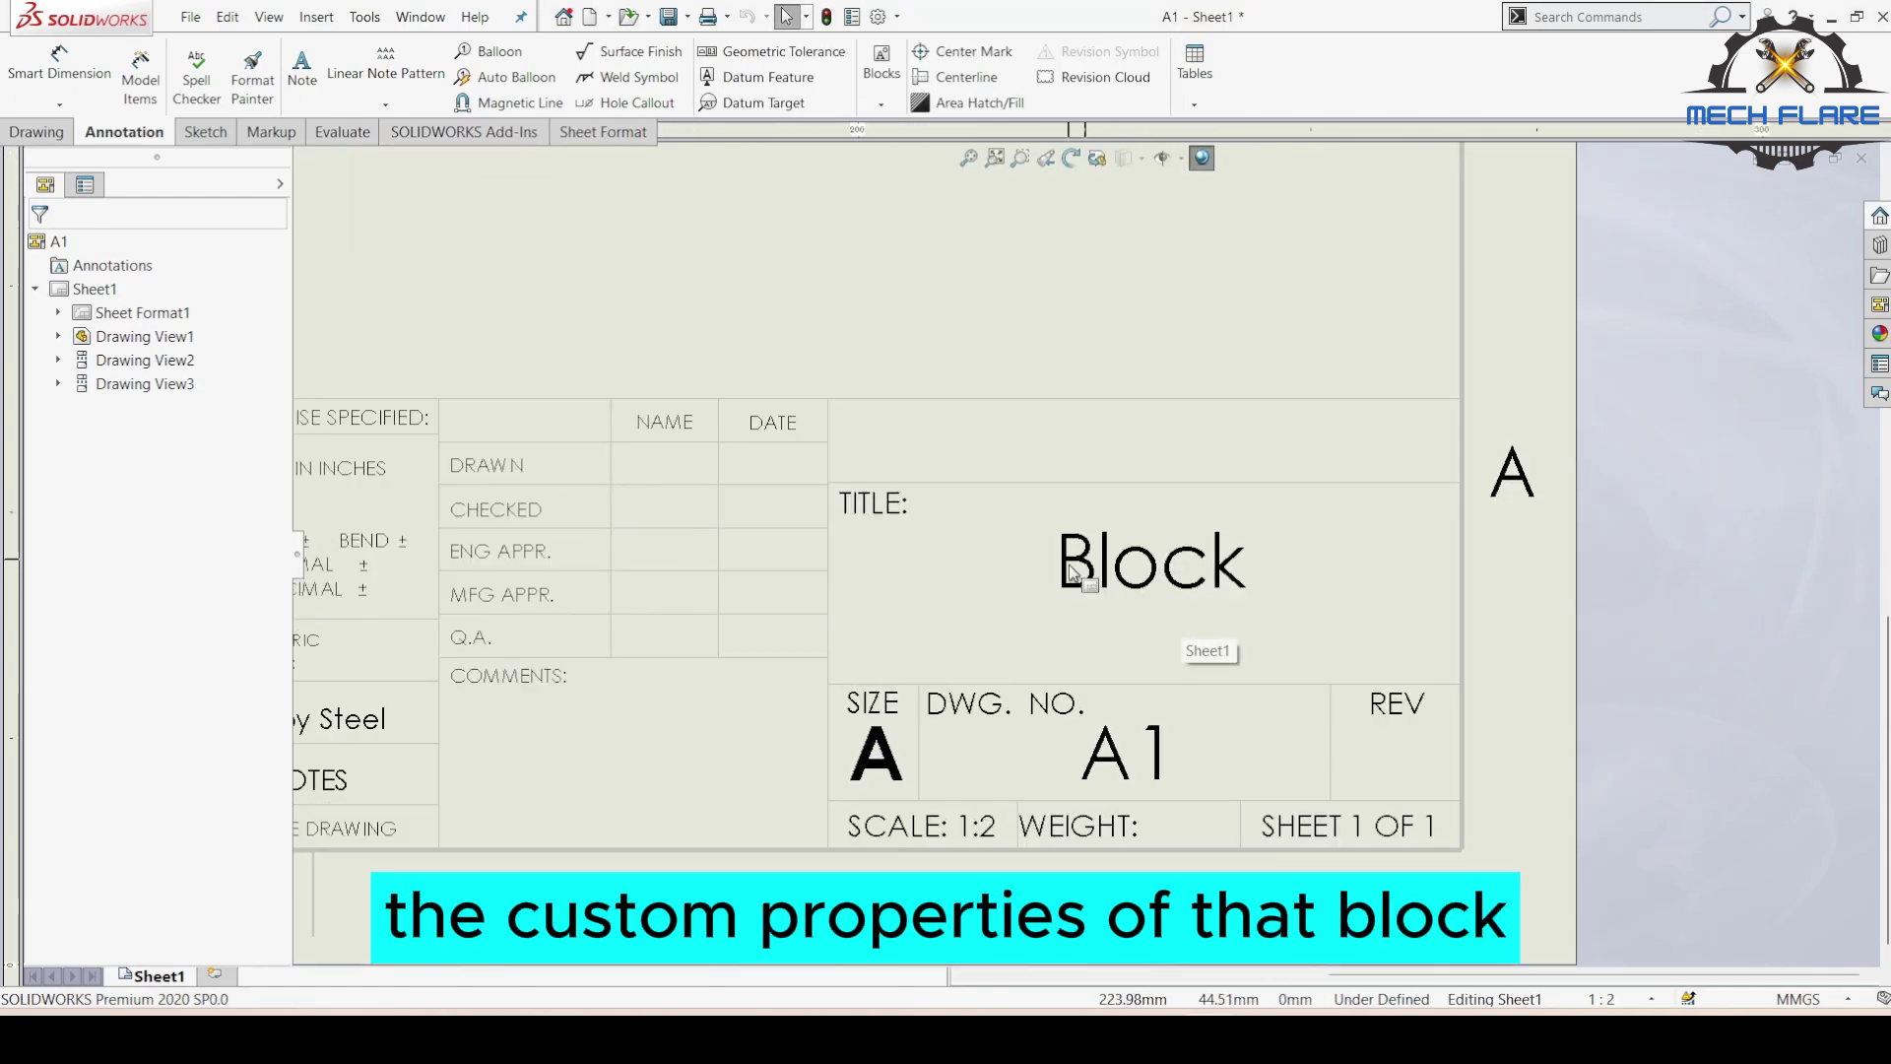
{"action": "scroll", "coordinate": [1148, 583], "scroll_direction": "up", "scroll_amount": 2}
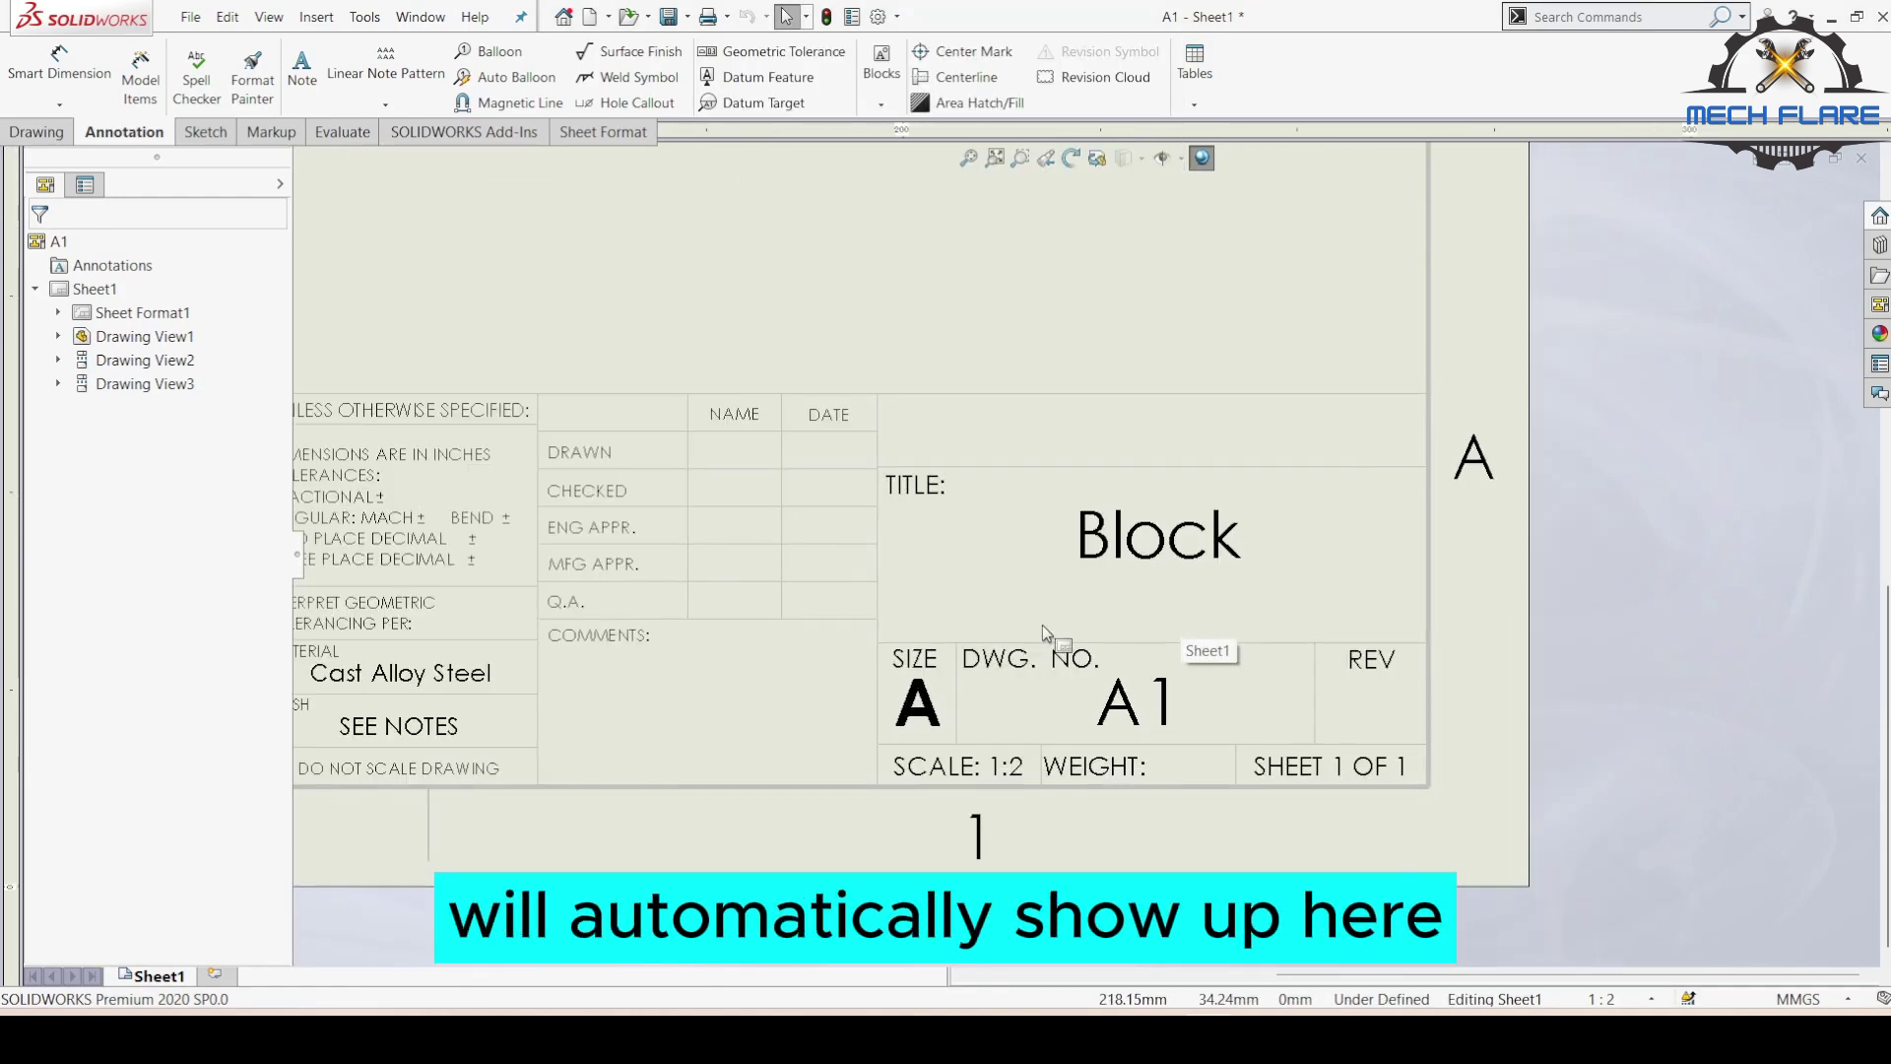
{"action": "scroll", "coordinate": [1043, 624], "scroll_direction": "up", "scroll_amount": 3}
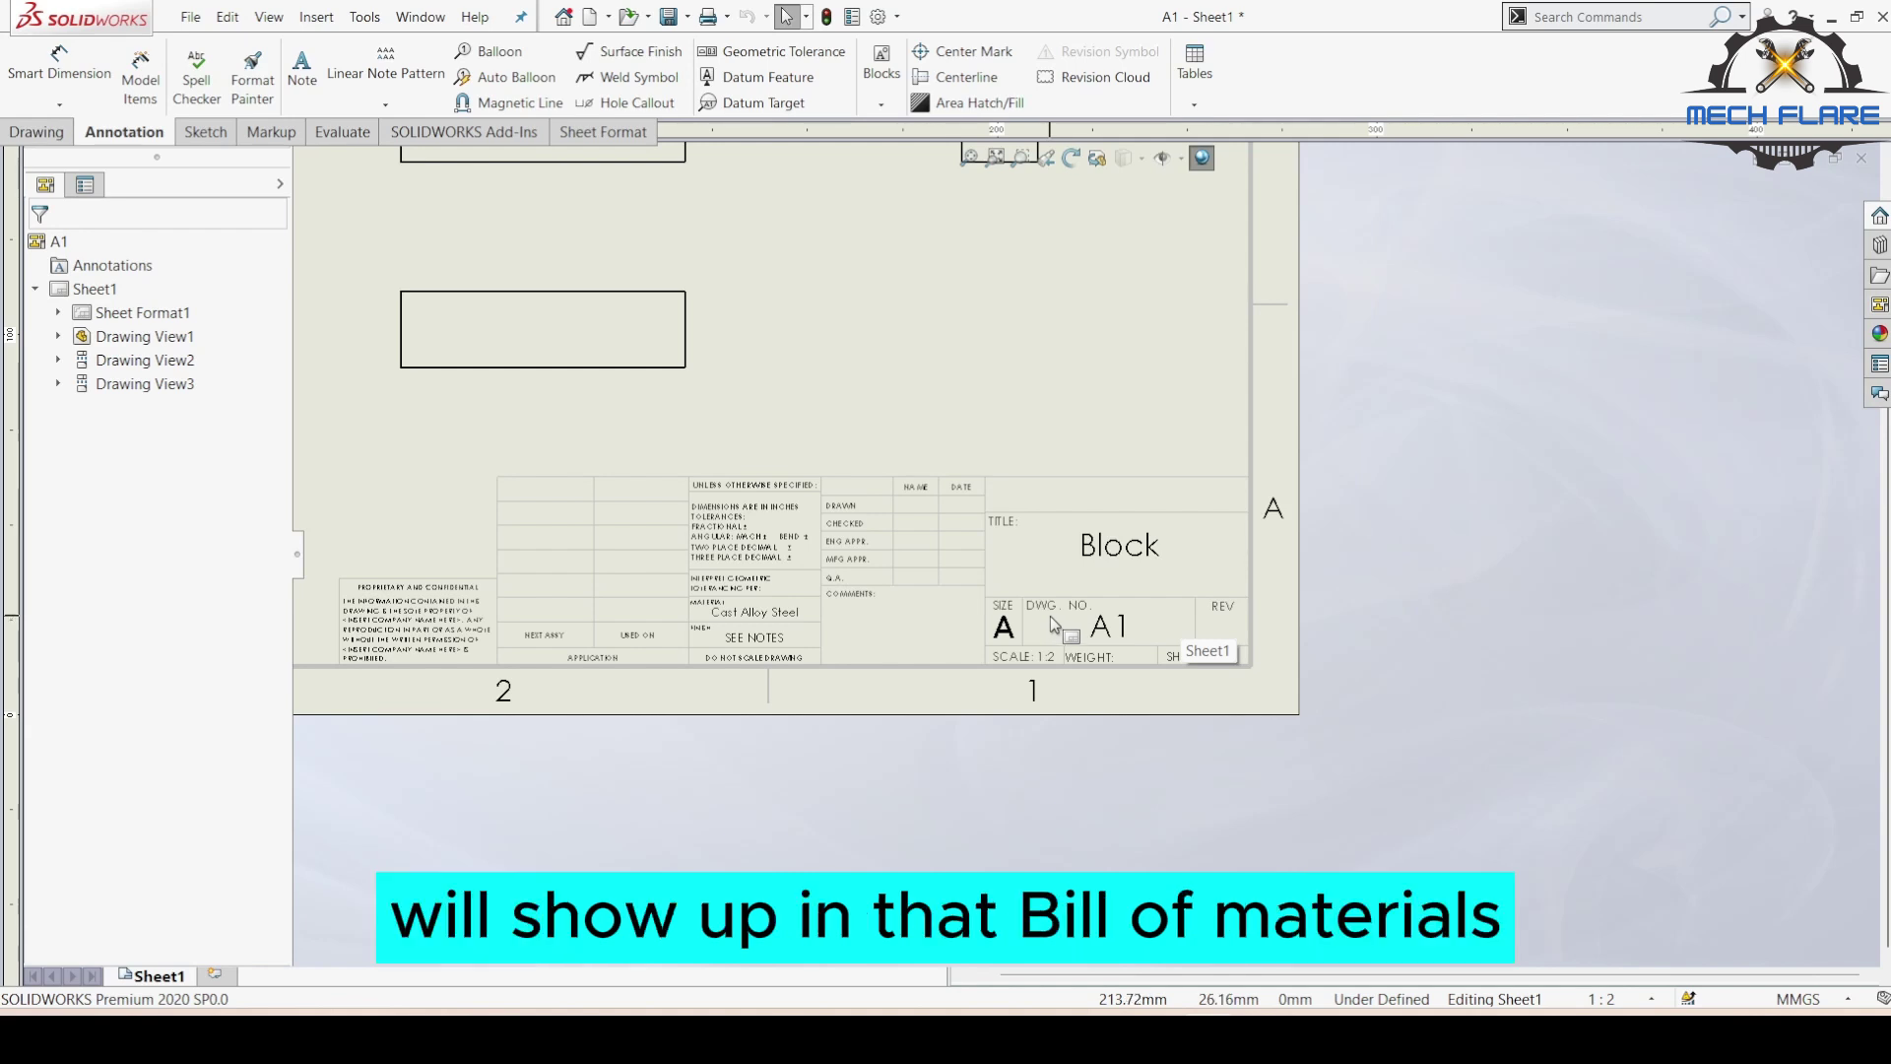
{"action": "scroll", "coordinate": [1050, 623], "scroll_direction": "up", "scroll_amount": 1}
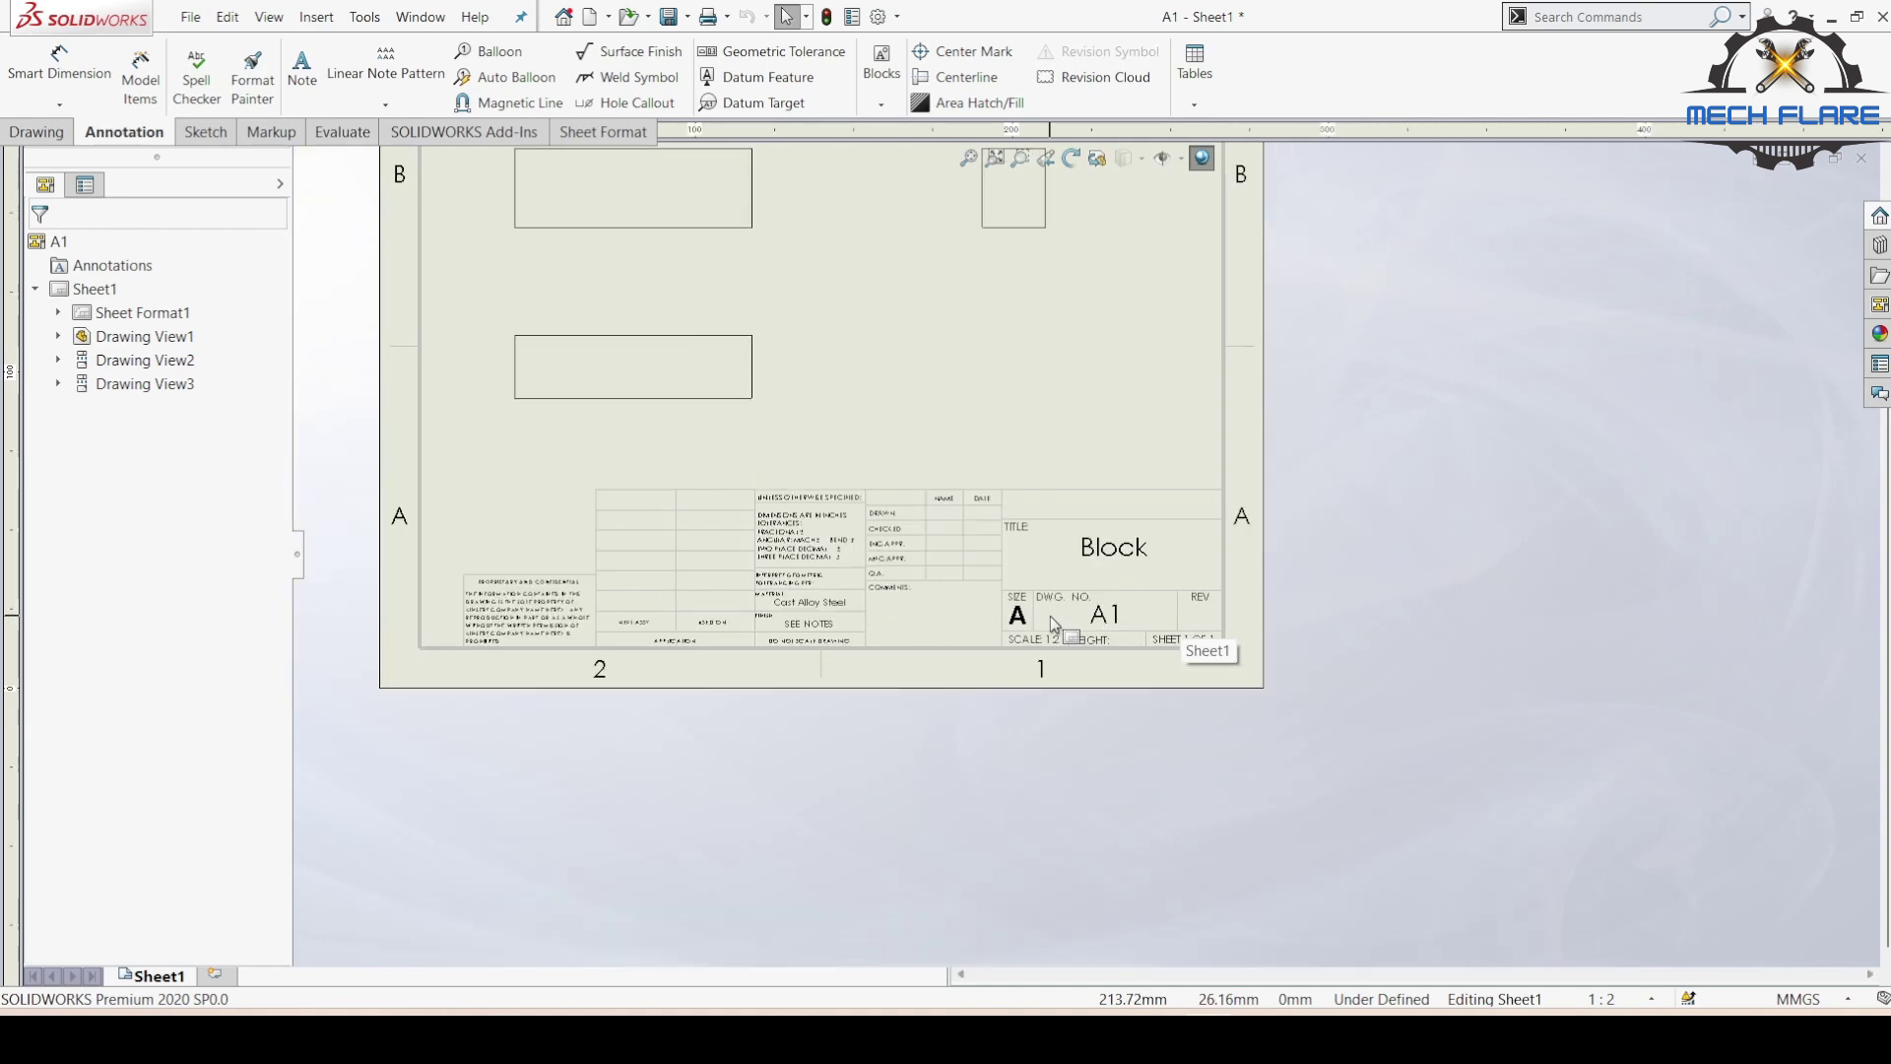
{"action": "scroll", "coordinate": [1050, 624], "scroll_direction": "down", "scroll_amount": 1}
{"action": "scroll", "coordinate": [1050, 624], "scroll_direction": "down", "scroll_amount": 2}
{"action": "scroll", "coordinate": [1050, 617], "scroll_direction": "down", "scroll_amount": 2}
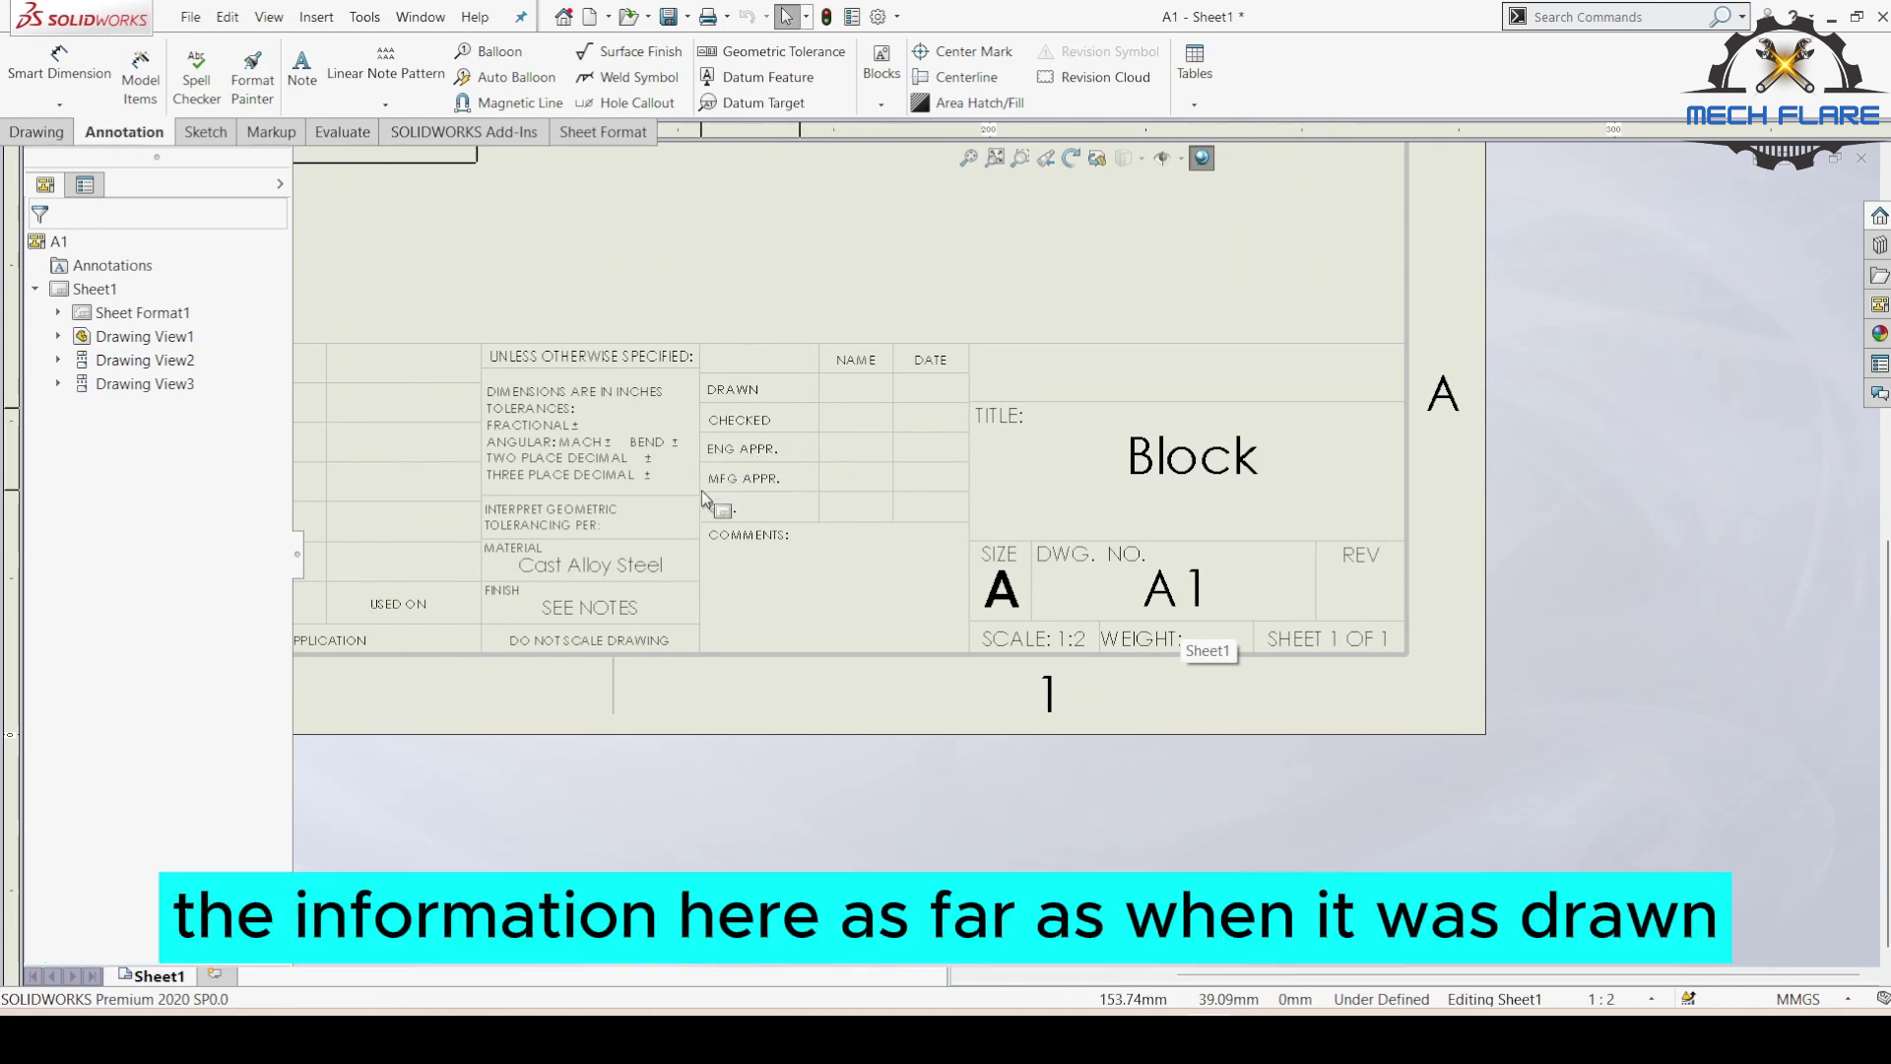
{"action": "scroll", "coordinate": [825, 507], "scroll_direction": "up", "scroll_amount": 2}
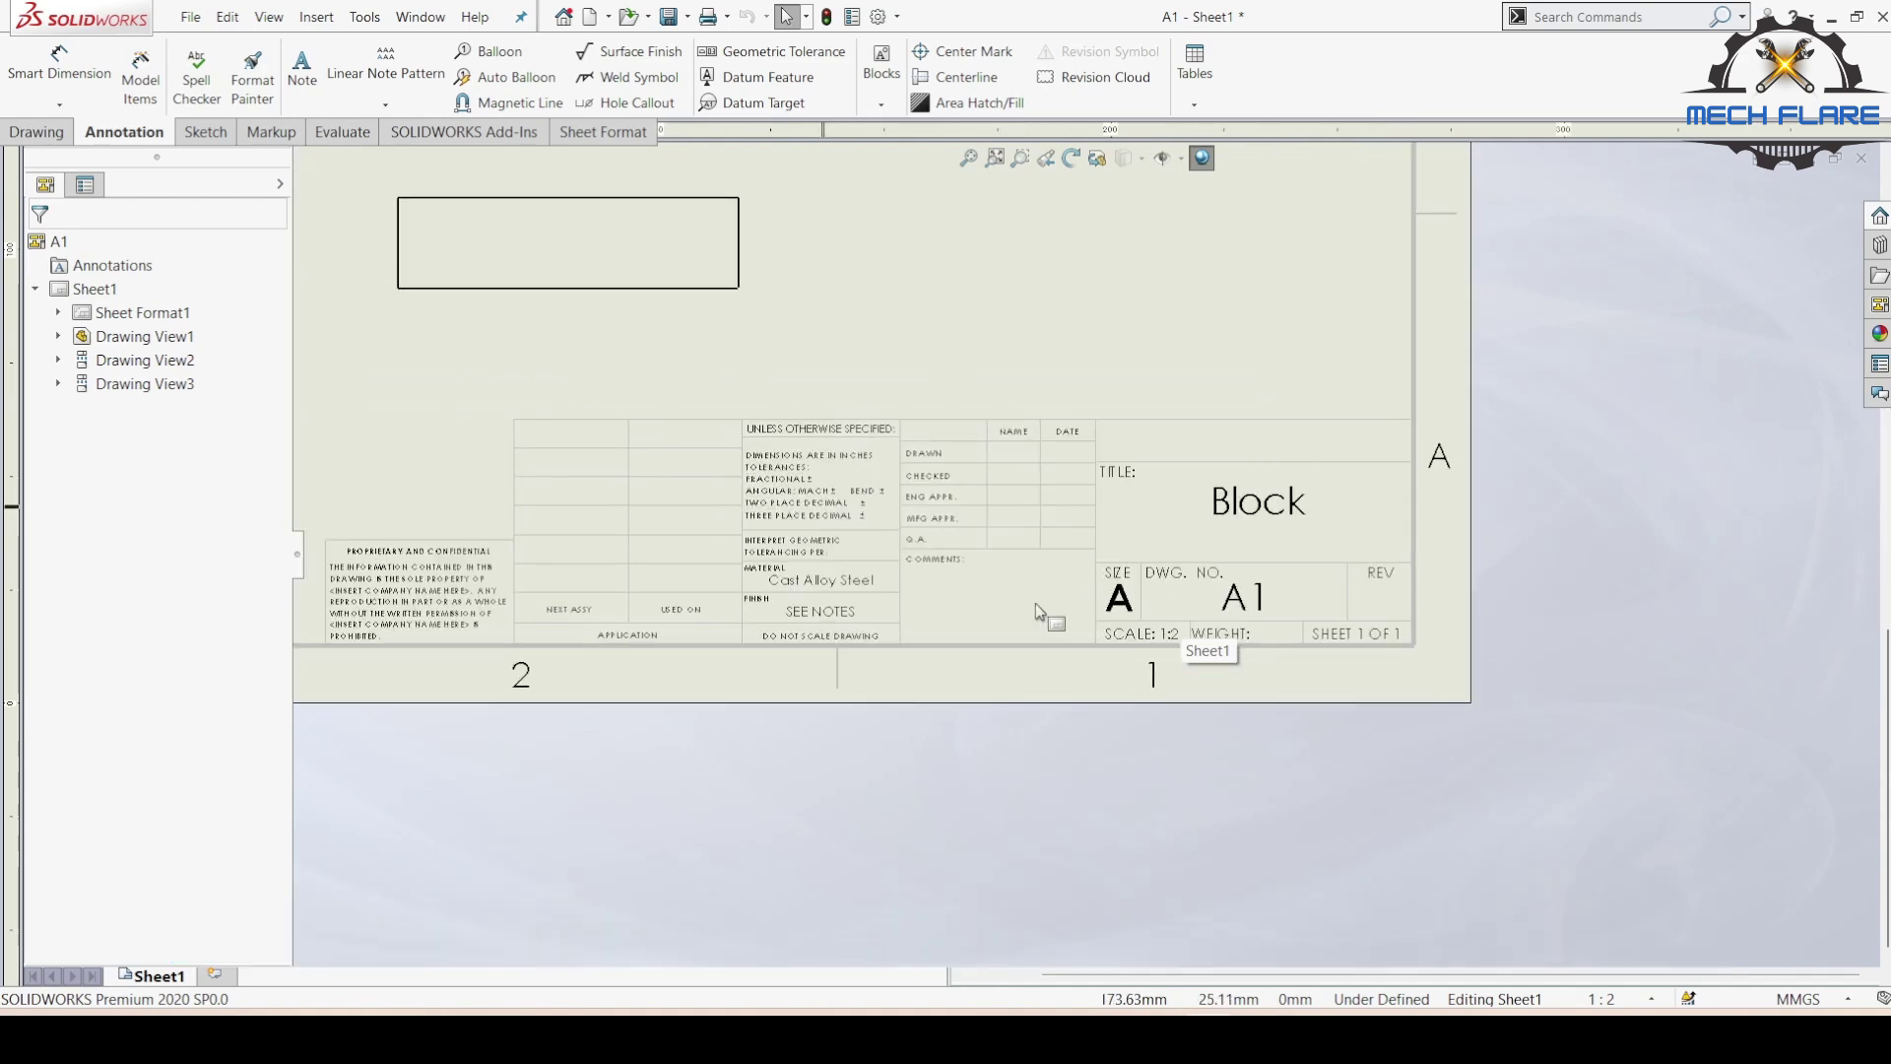
{"action": "scroll", "coordinate": [1061, 605], "scroll_direction": "down", "scroll_amount": 3}
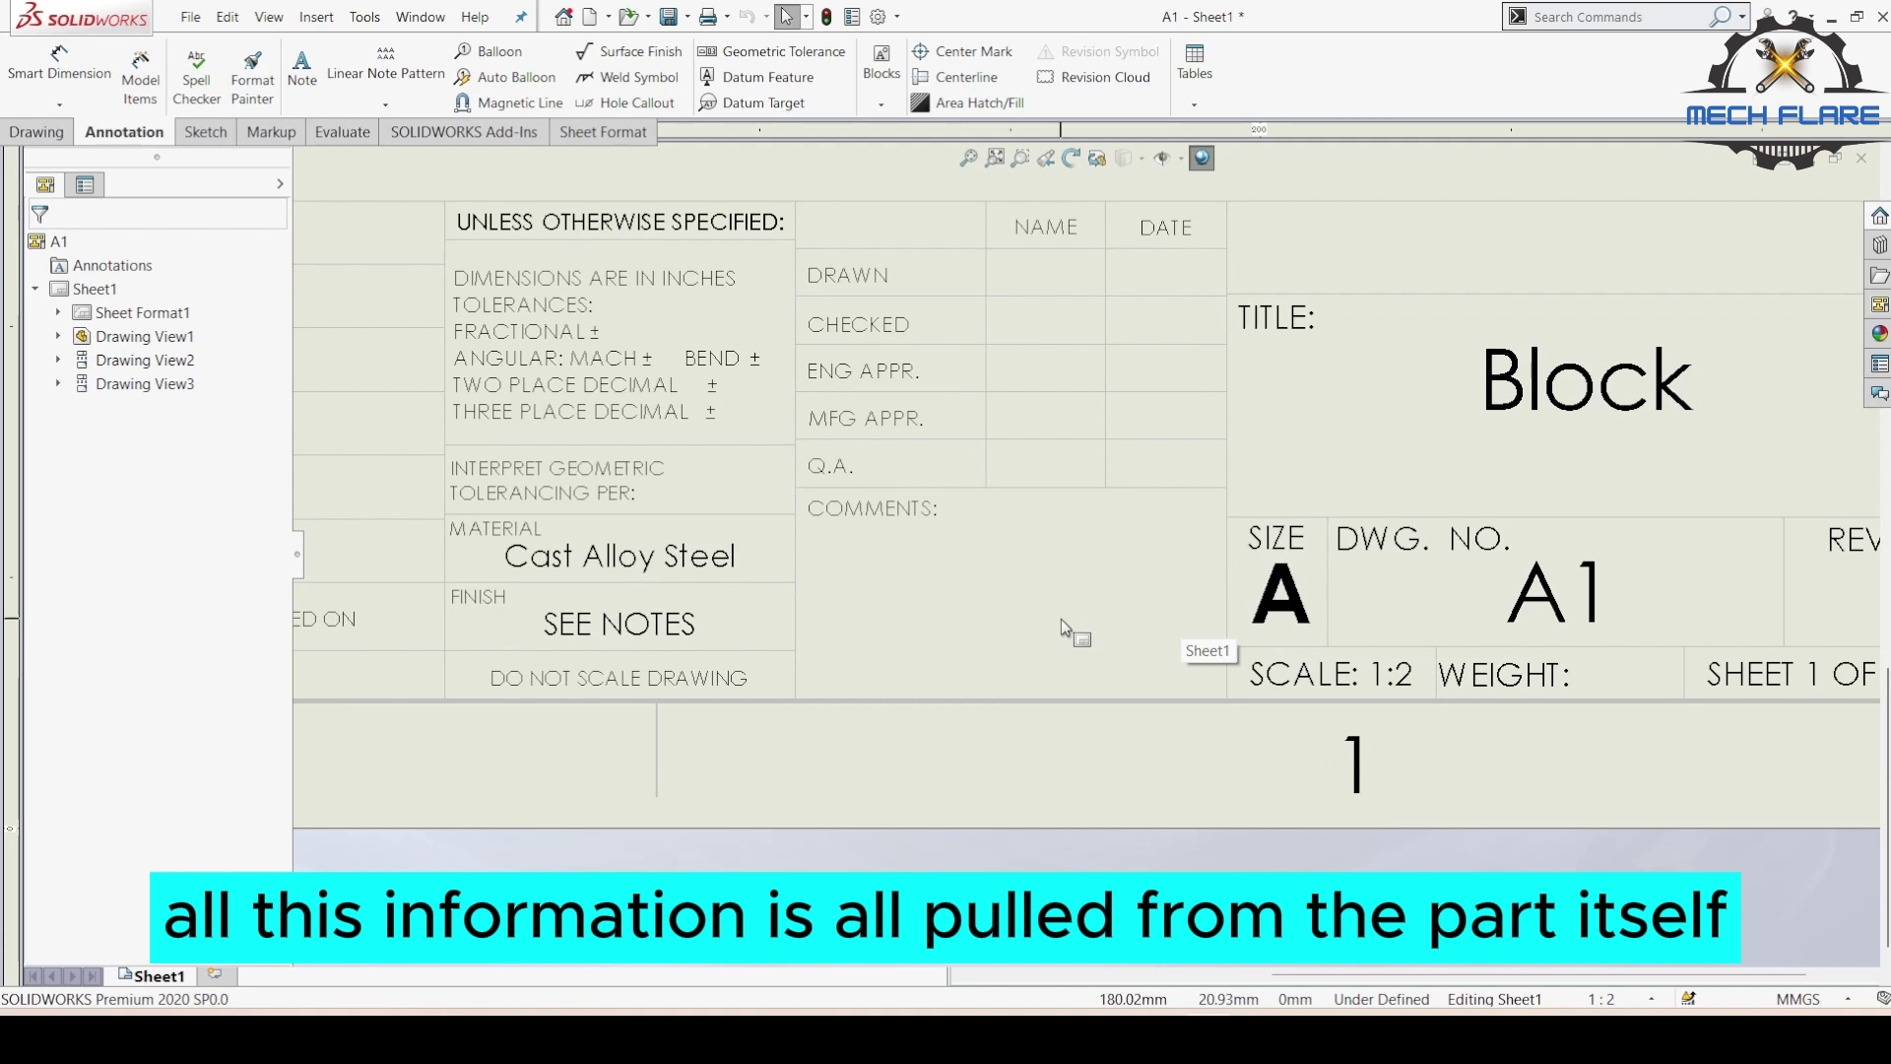
{"action": "key", "text": "f"}
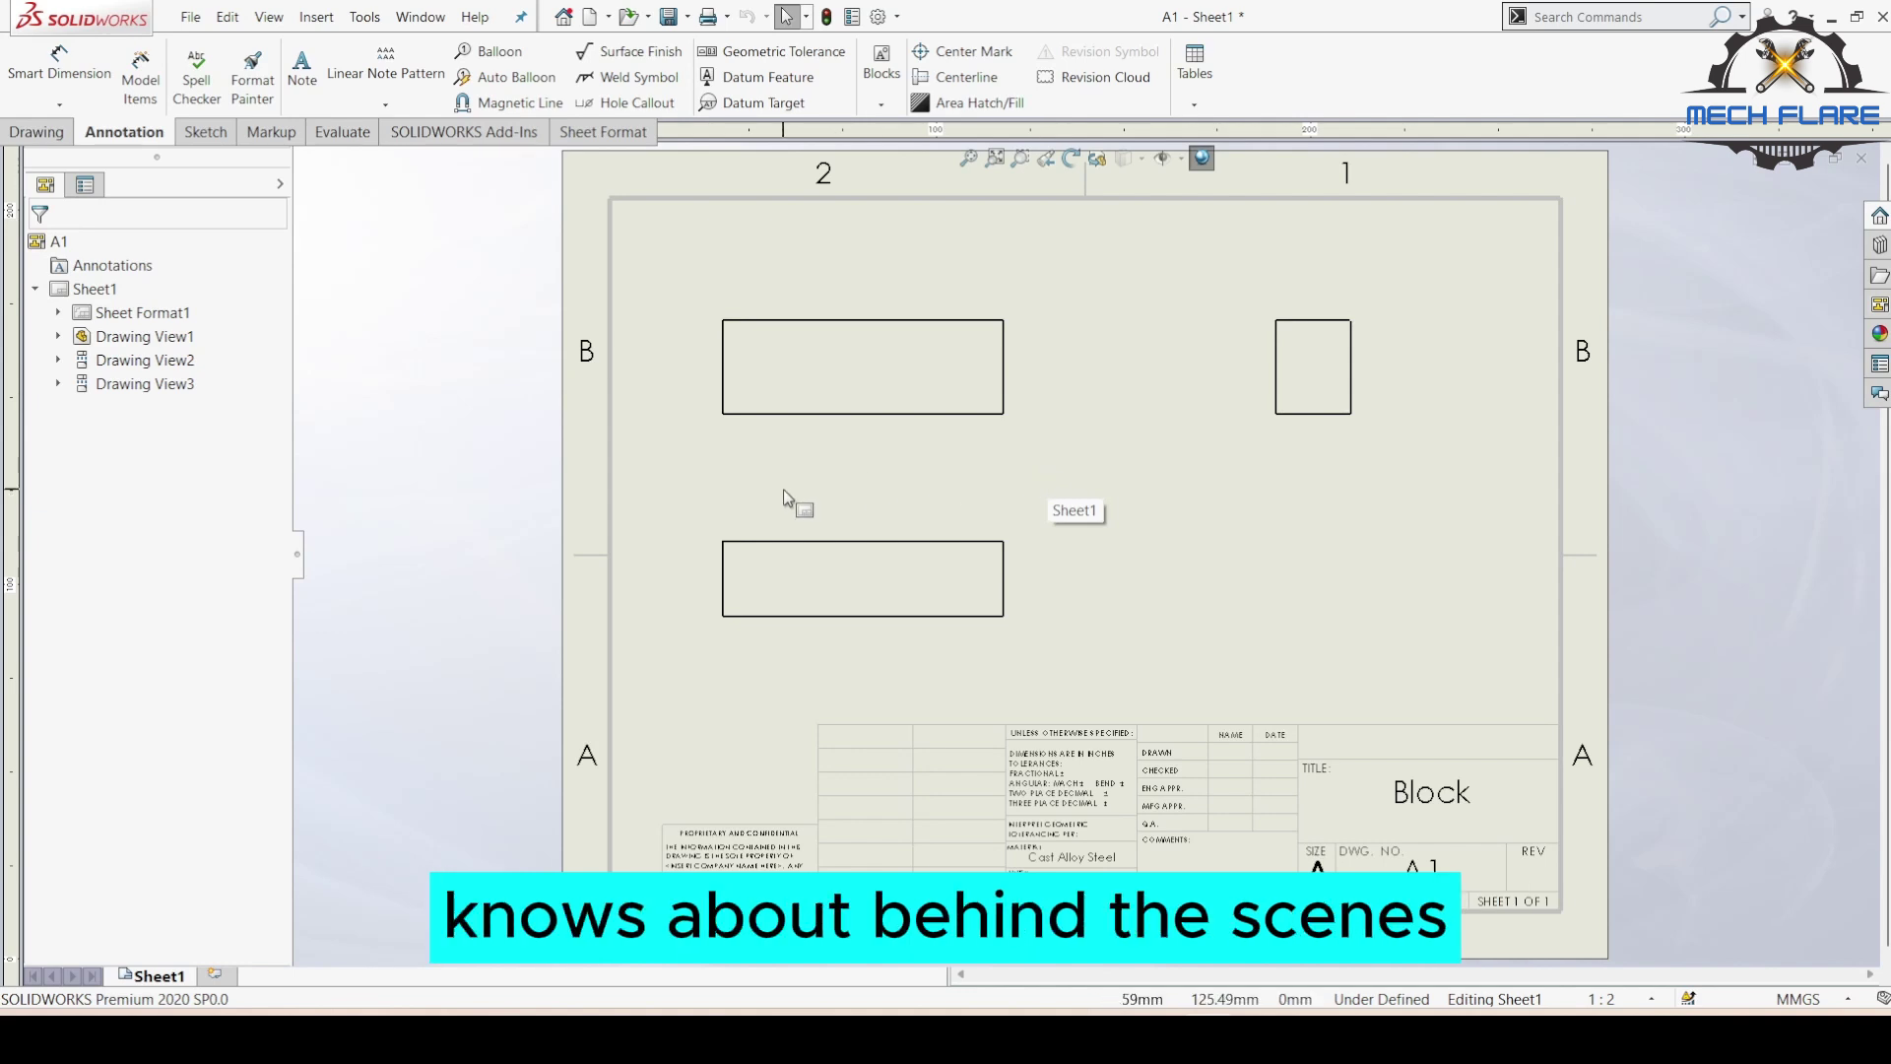
Copy all the A1 part's custom properties, from Description through QAApproval, and close its file properties.
{"action": "left_click", "coordinate": [413, 17]}
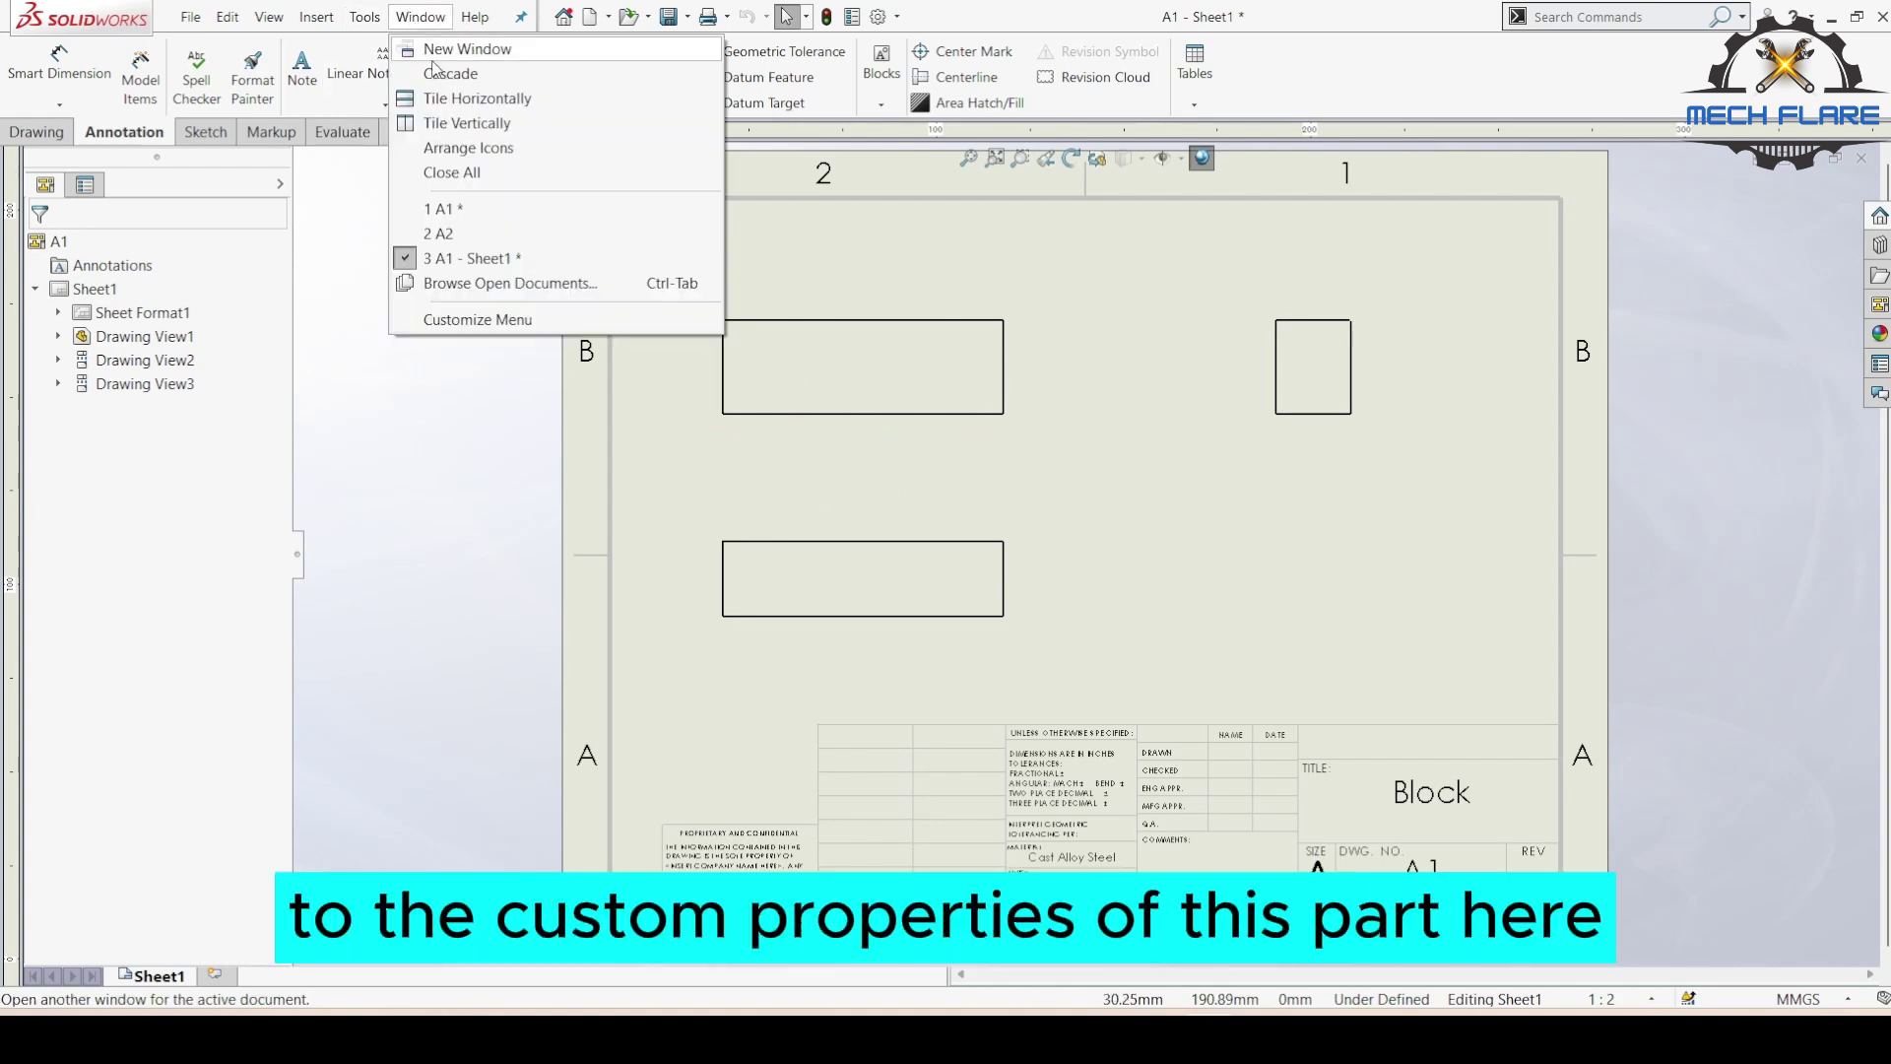
{"action": "left_click", "coordinate": [448, 208]}
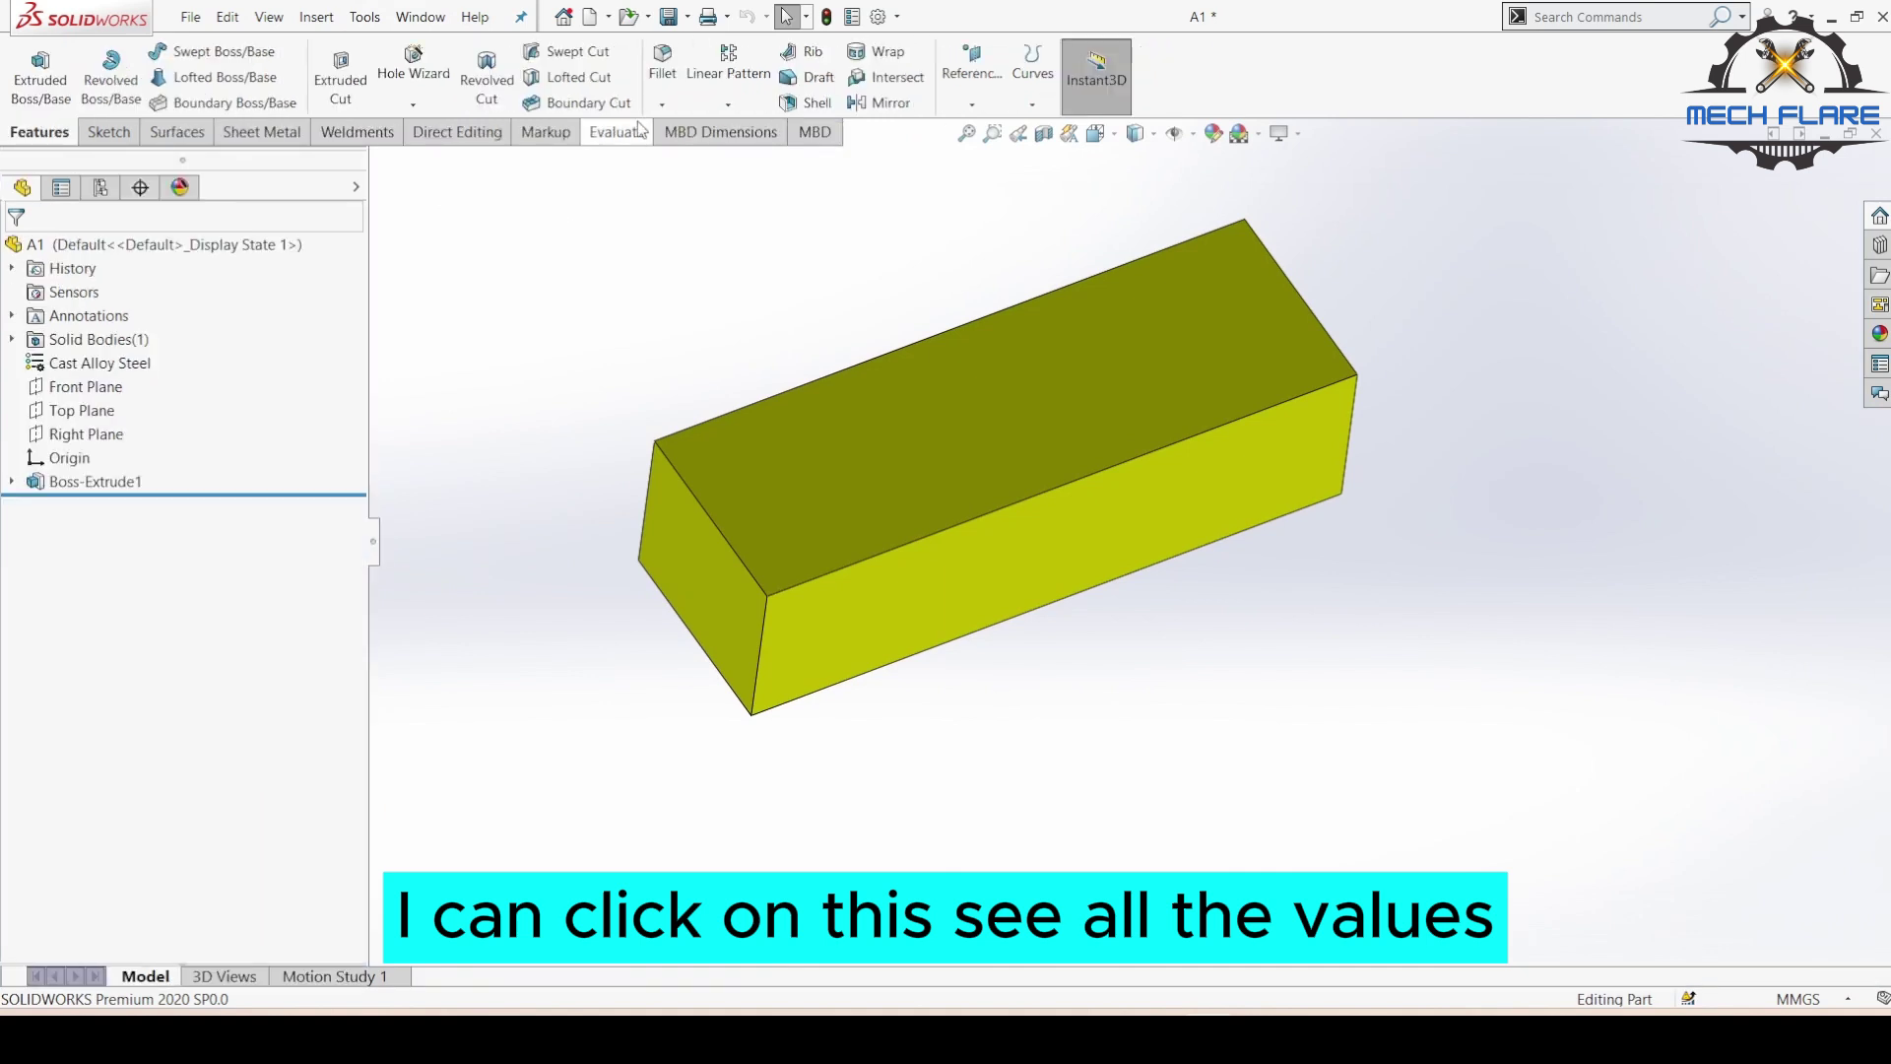
{"action": "left_click", "coordinate": [852, 17]}
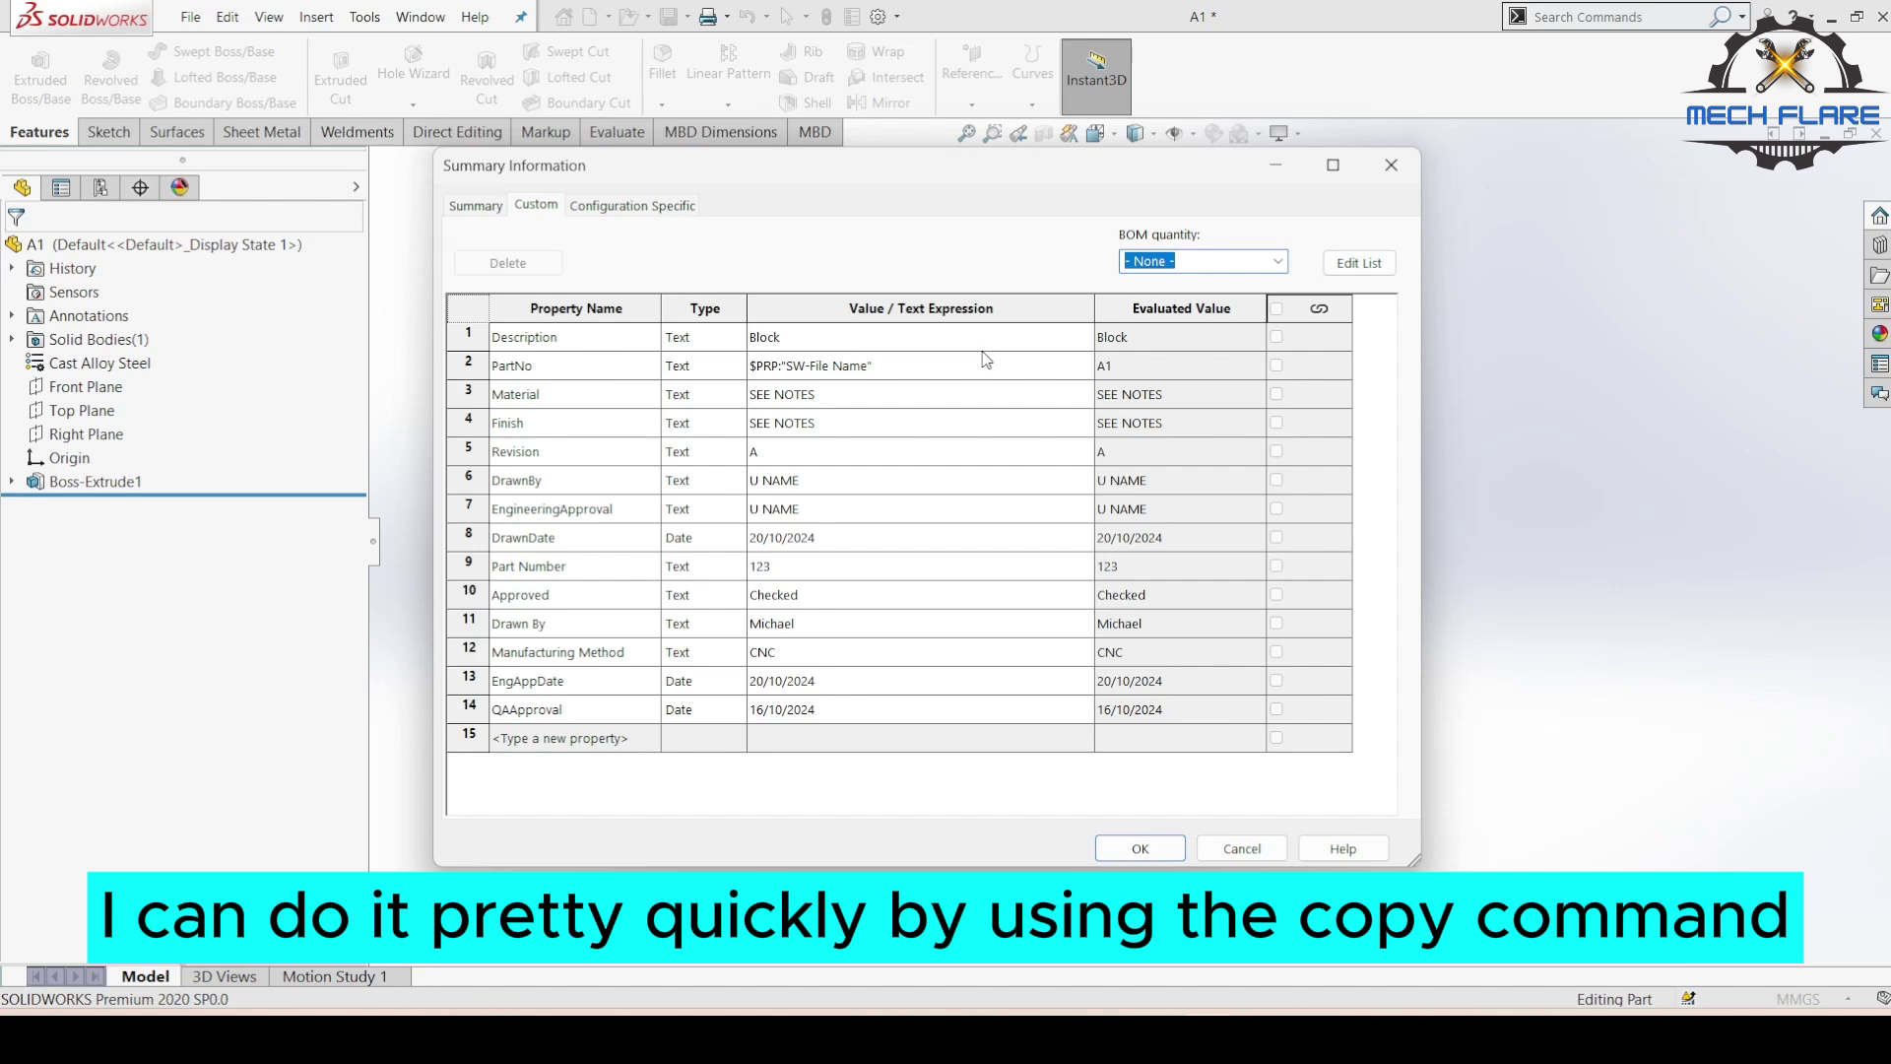
{"action": "left_click", "coordinate": [469, 338]}
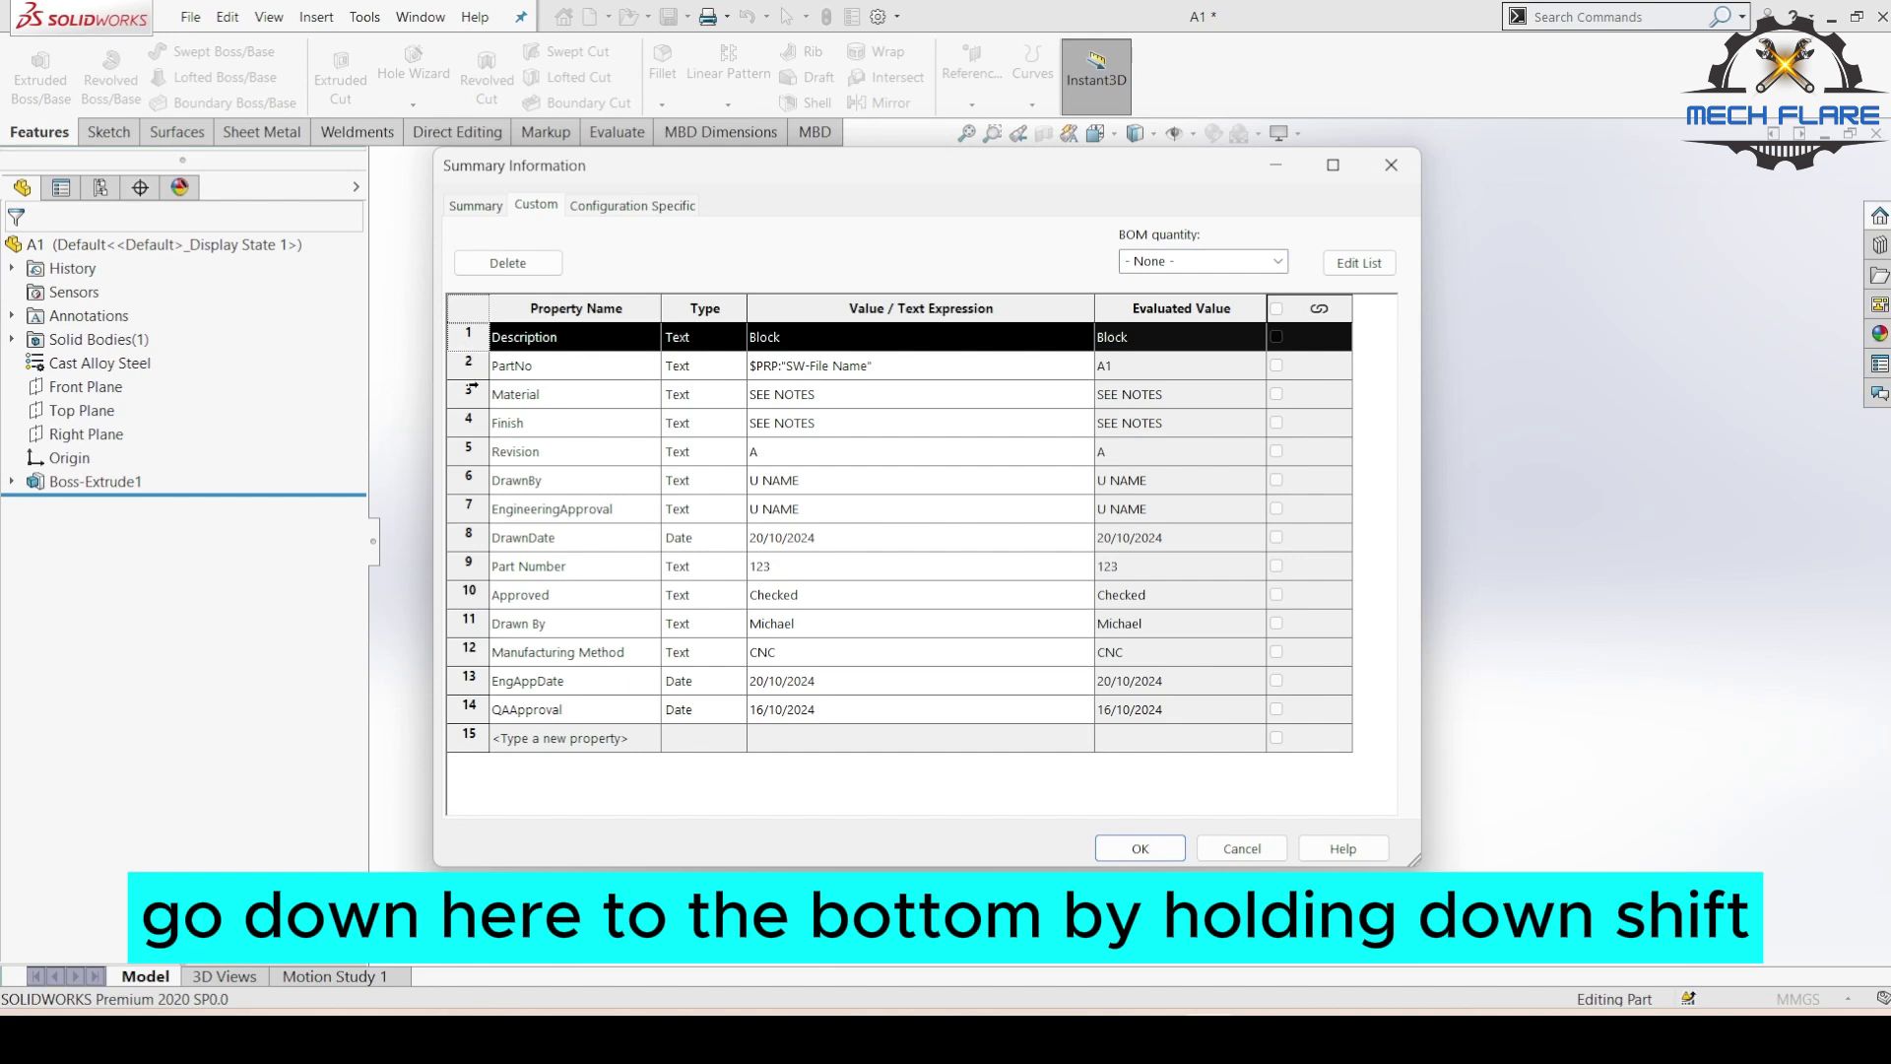
{"action": "left_click", "coordinate": [470, 706], "text": "shift"}
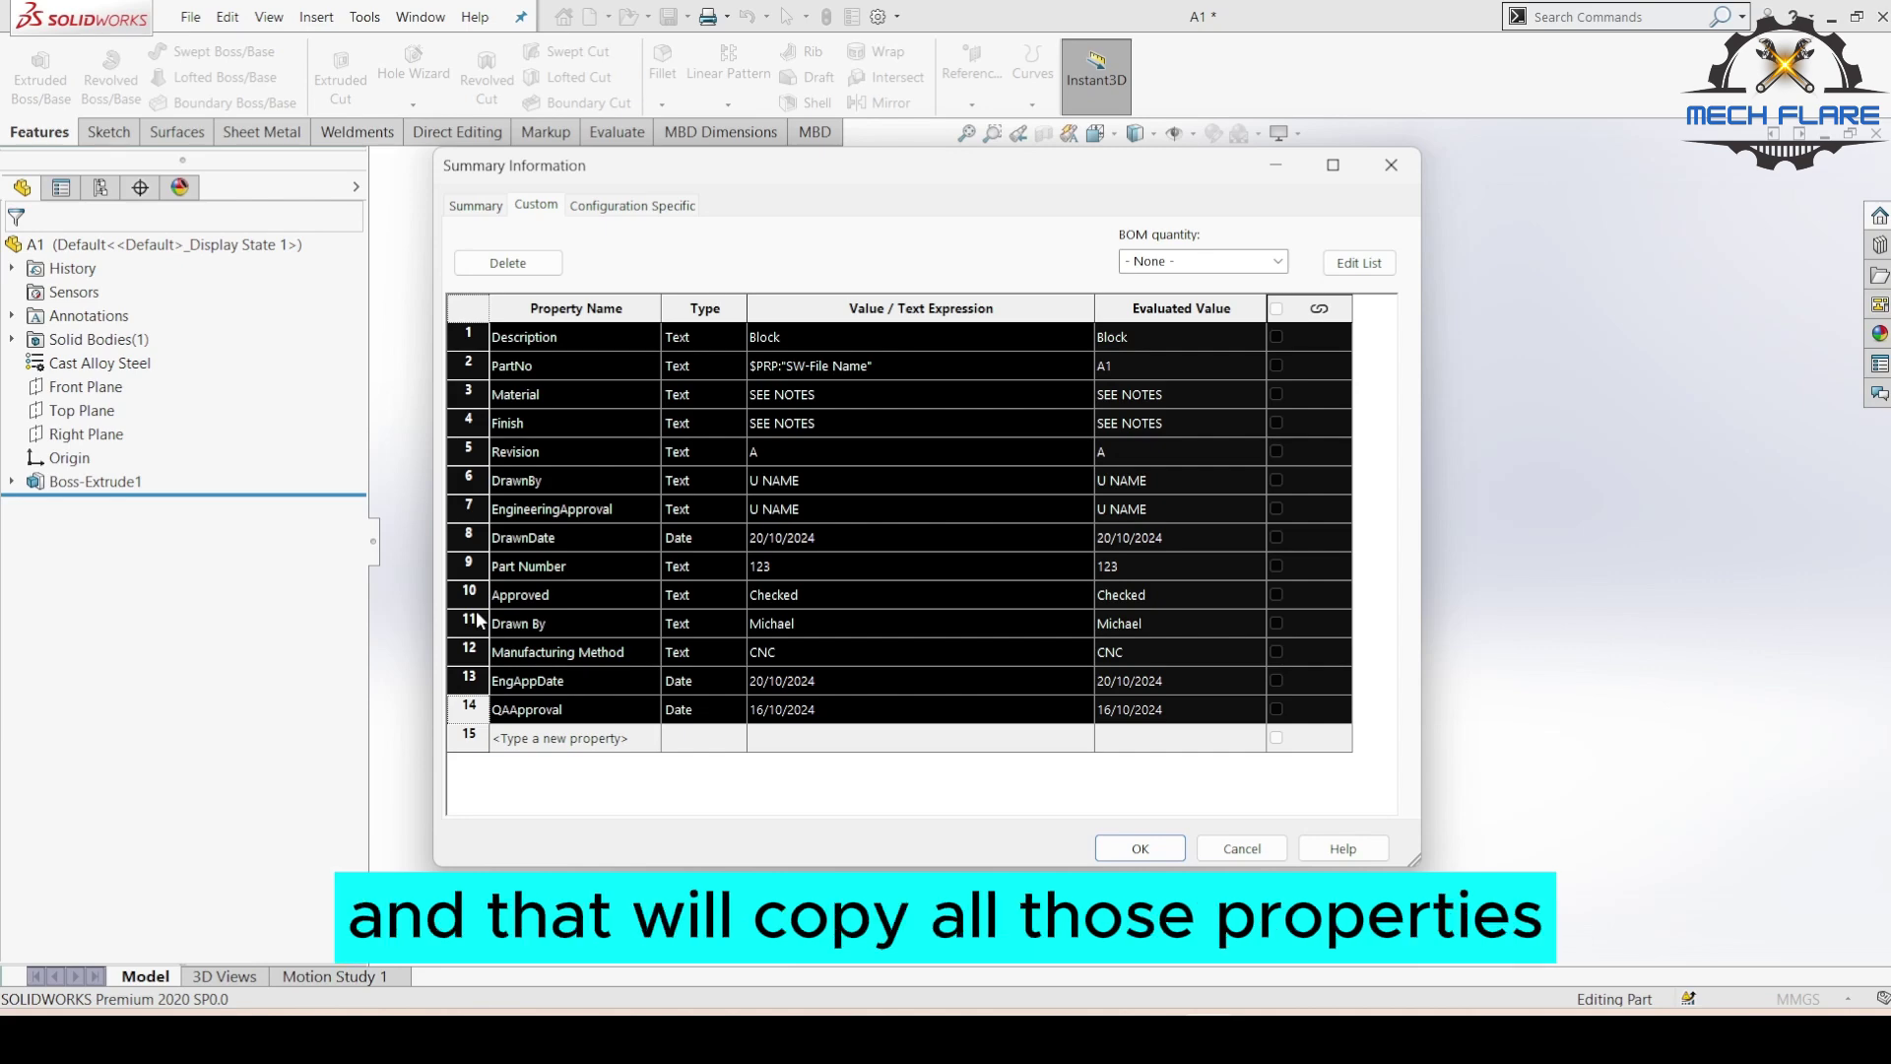
{"action": "left_click", "coordinate": [1152, 851]}
Switch to the A2 part and paste the copied properties into its empty custom properties table.
{"action": "left_click", "coordinate": [409, 20]}
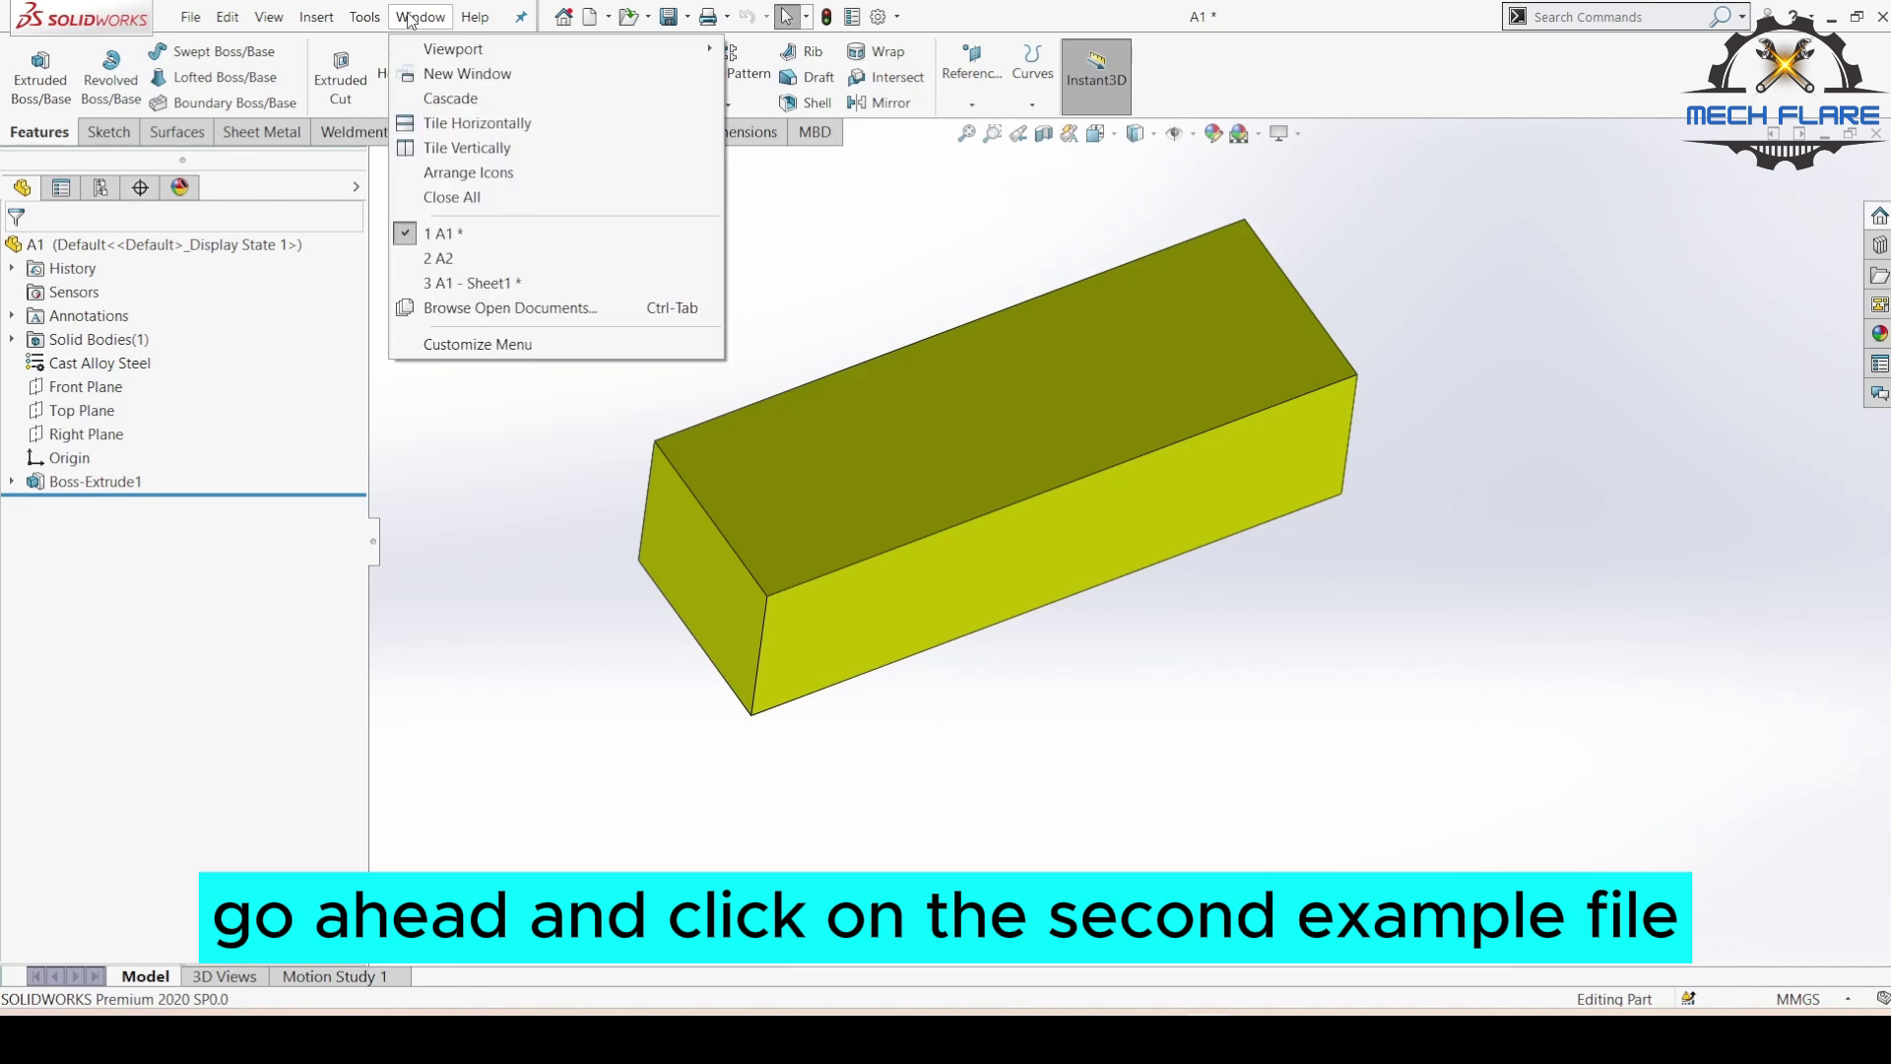
{"action": "left_click", "coordinate": [438, 260]}
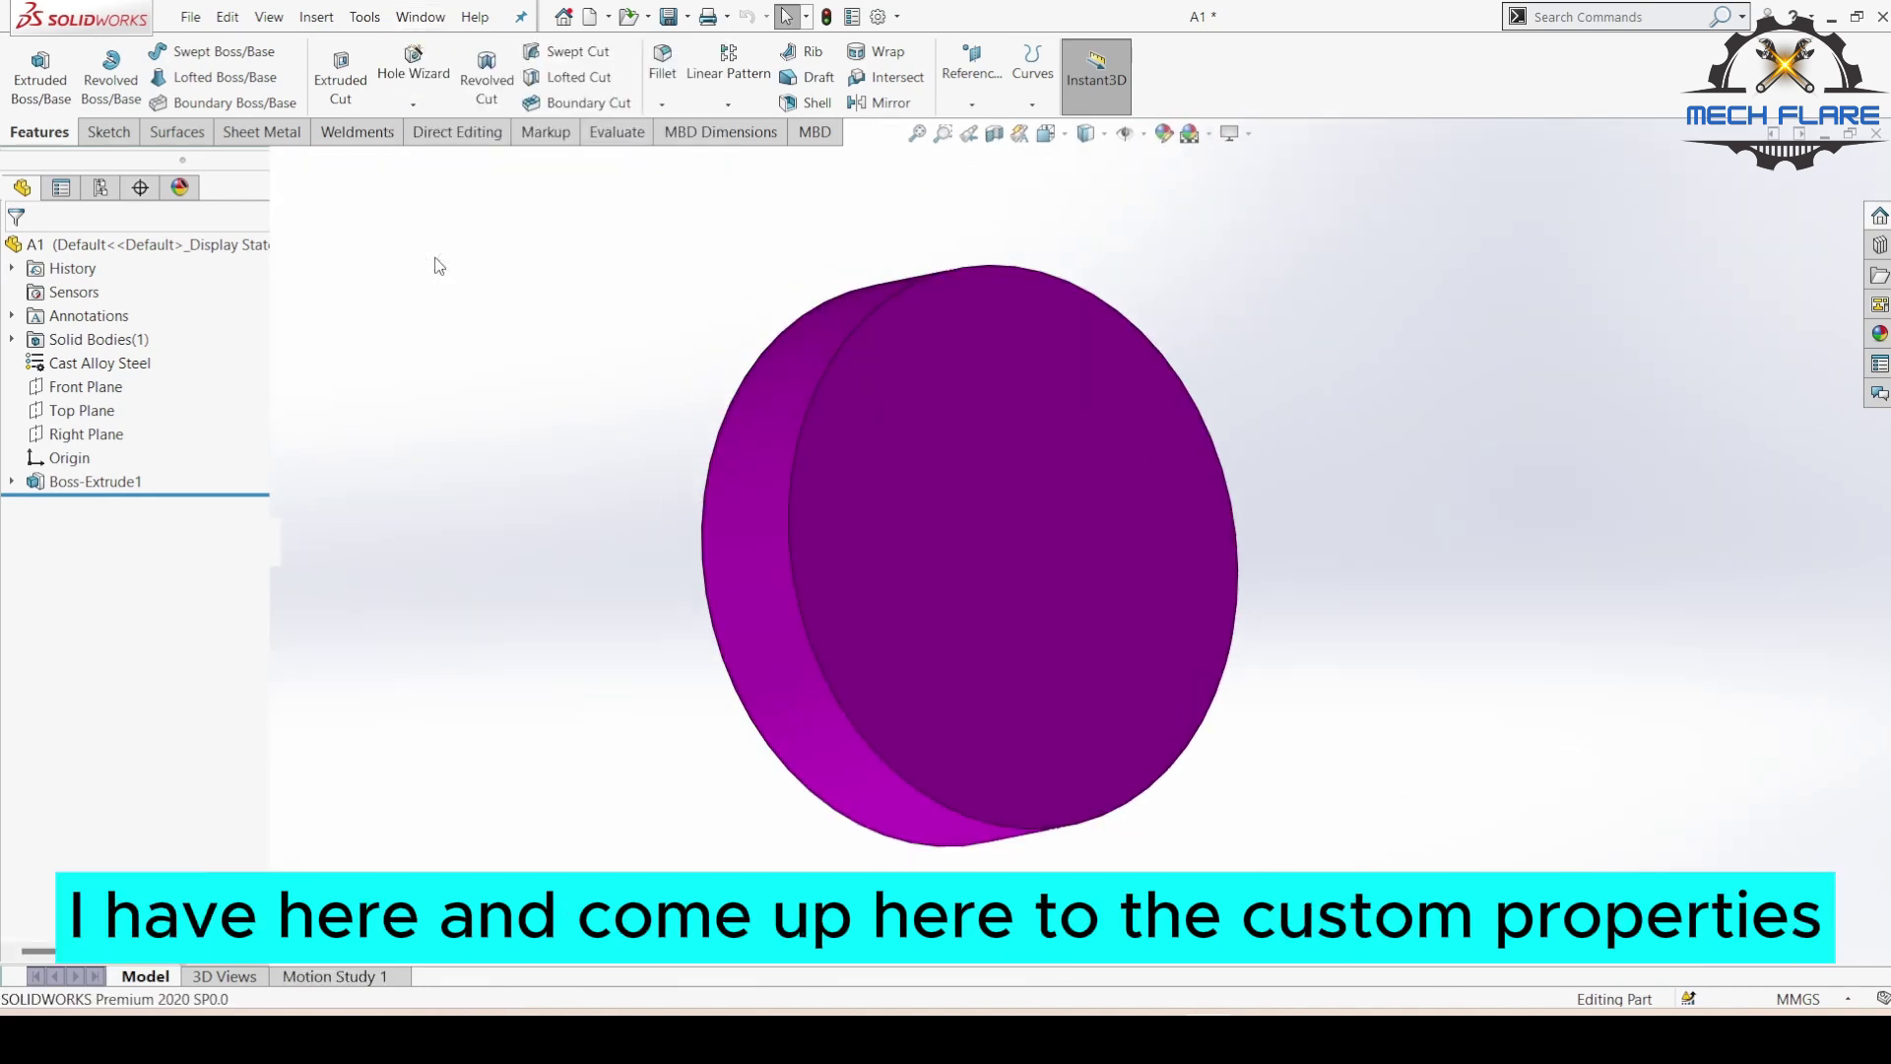
{"action": "left_click", "coordinate": [852, 17]}
{"action": "left_click", "coordinate": [536, 205]}
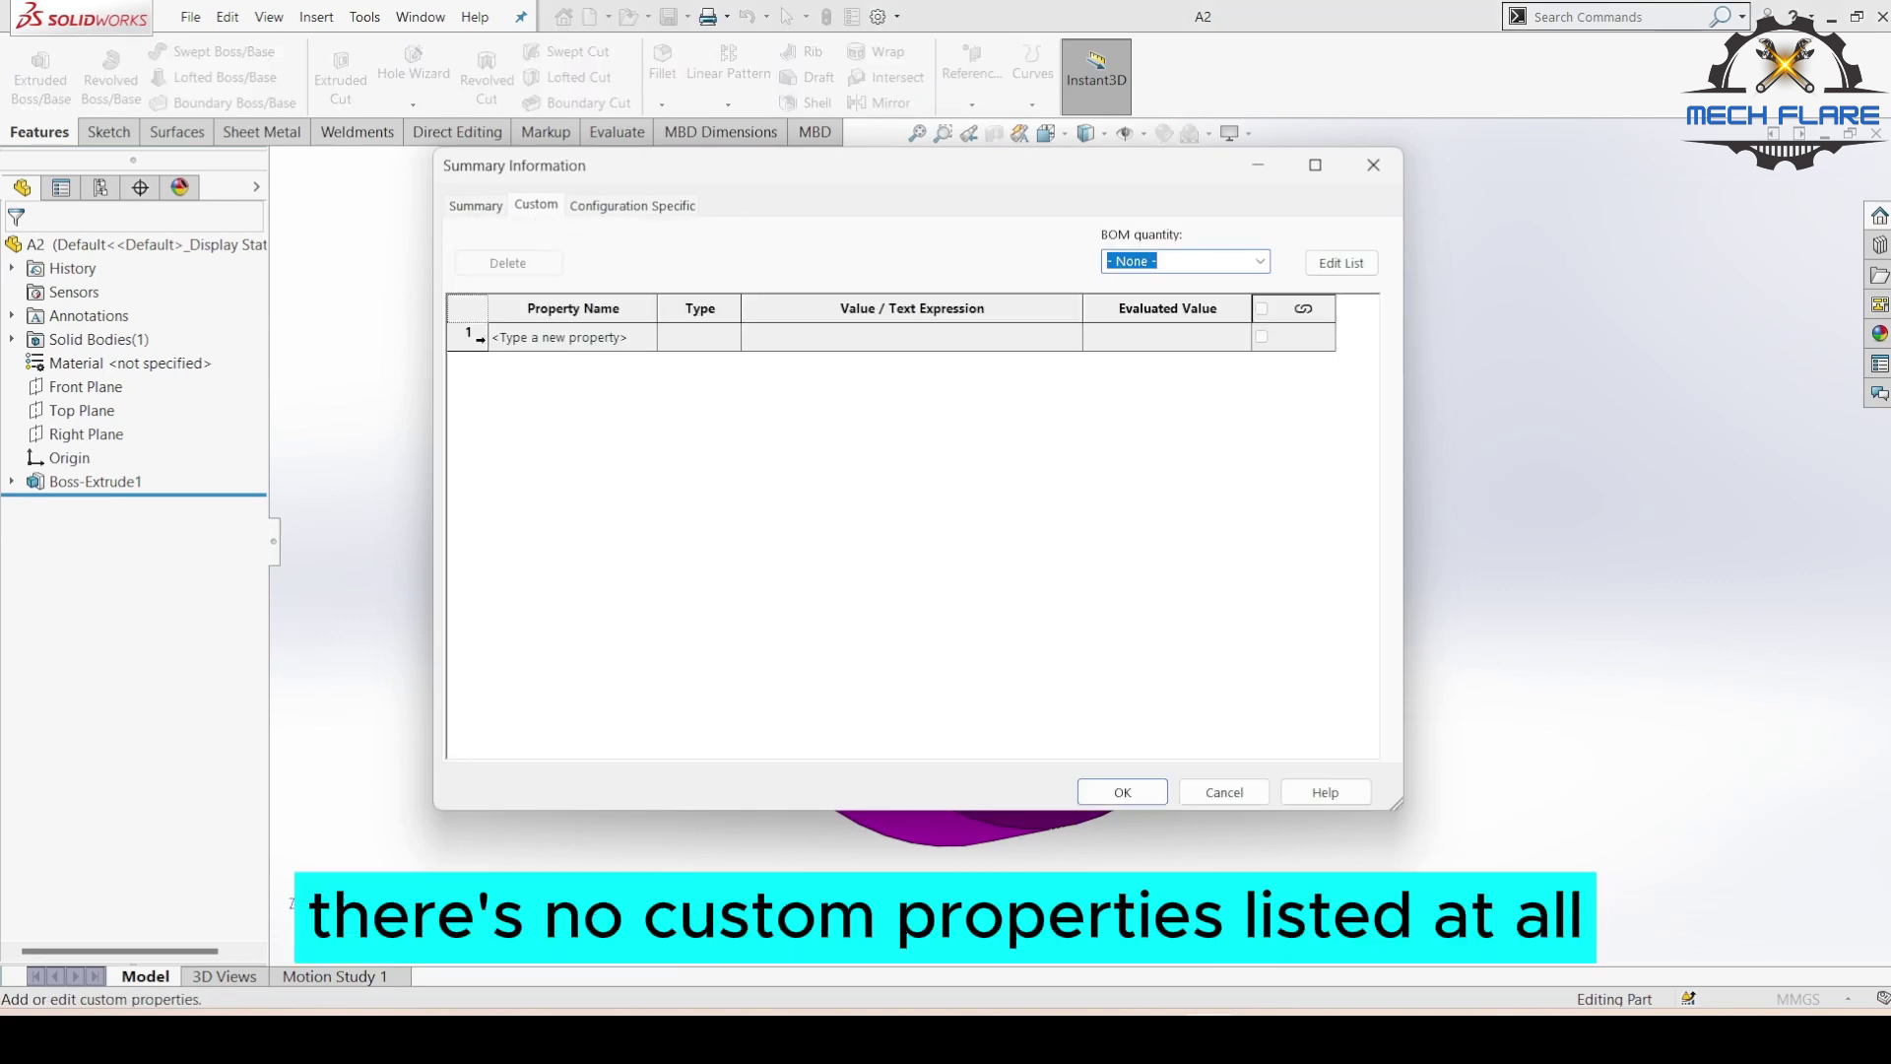
{"action": "left_click", "coordinate": [543, 209]}
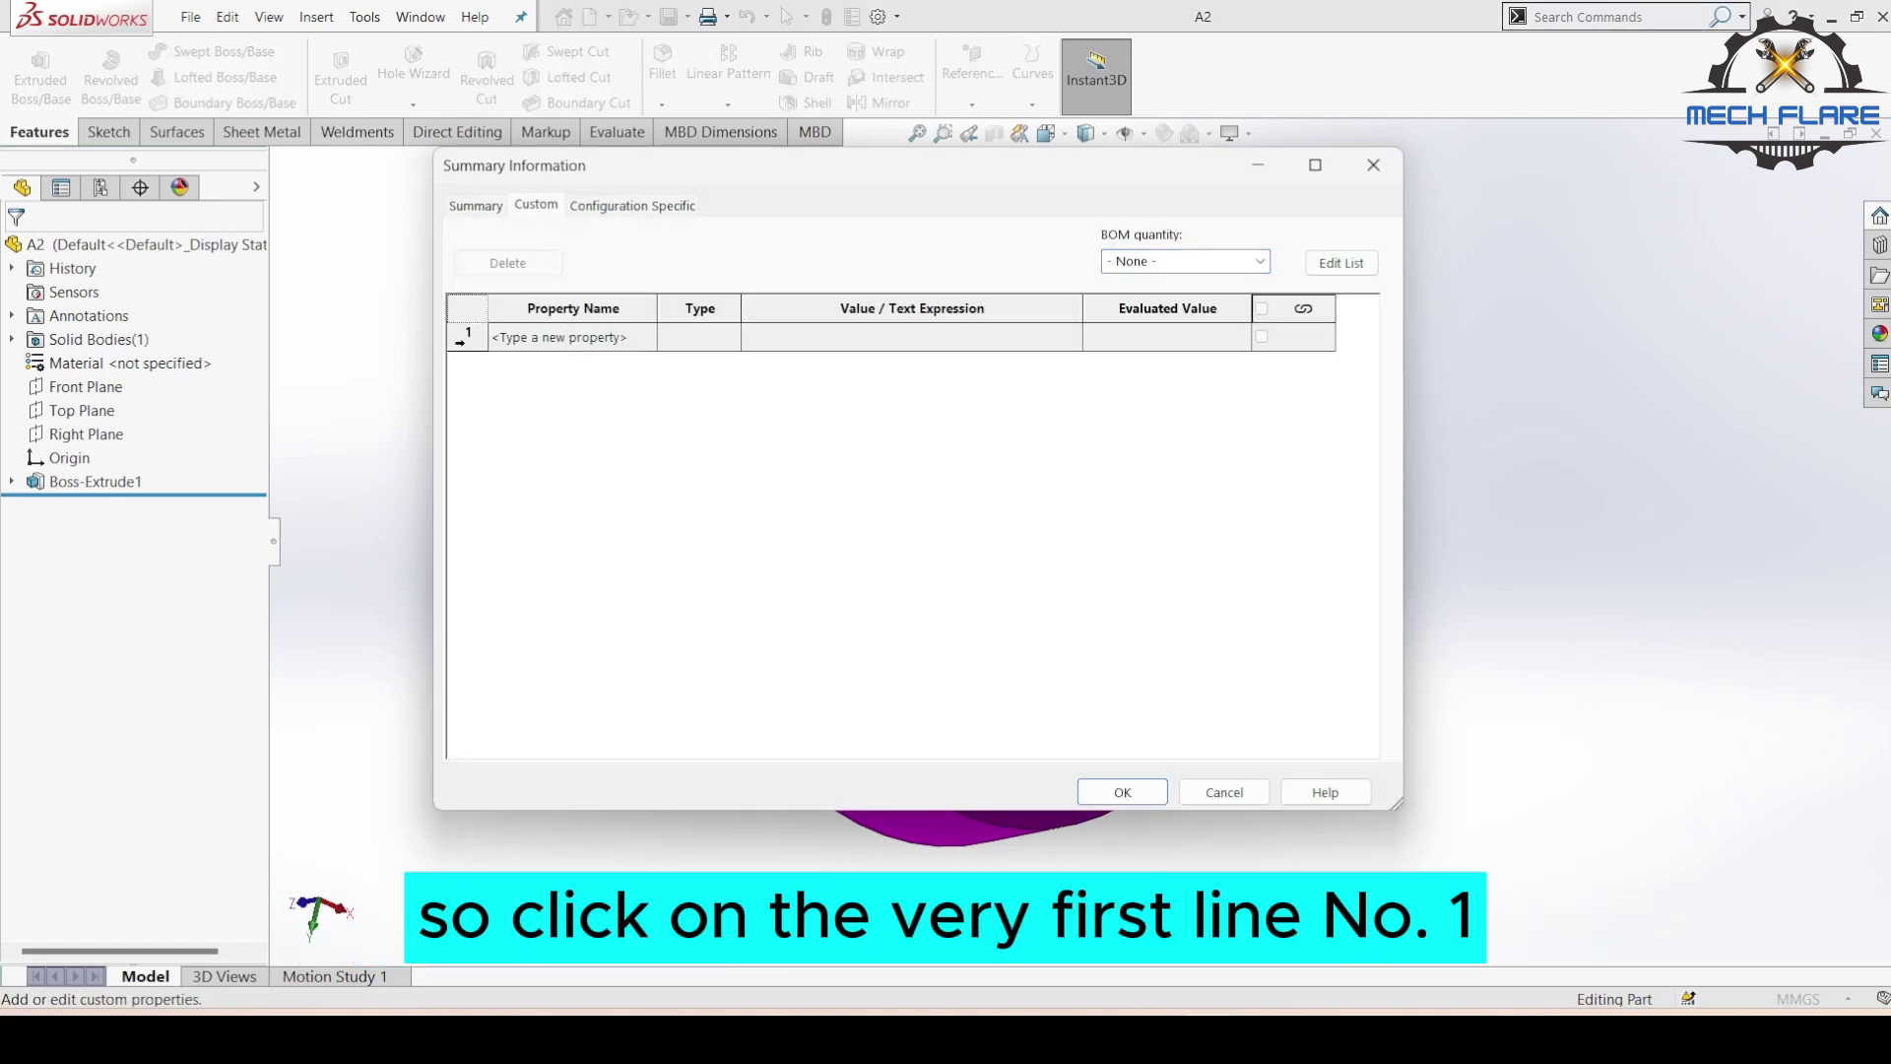
{"action": "left_click", "coordinate": [468, 340]}
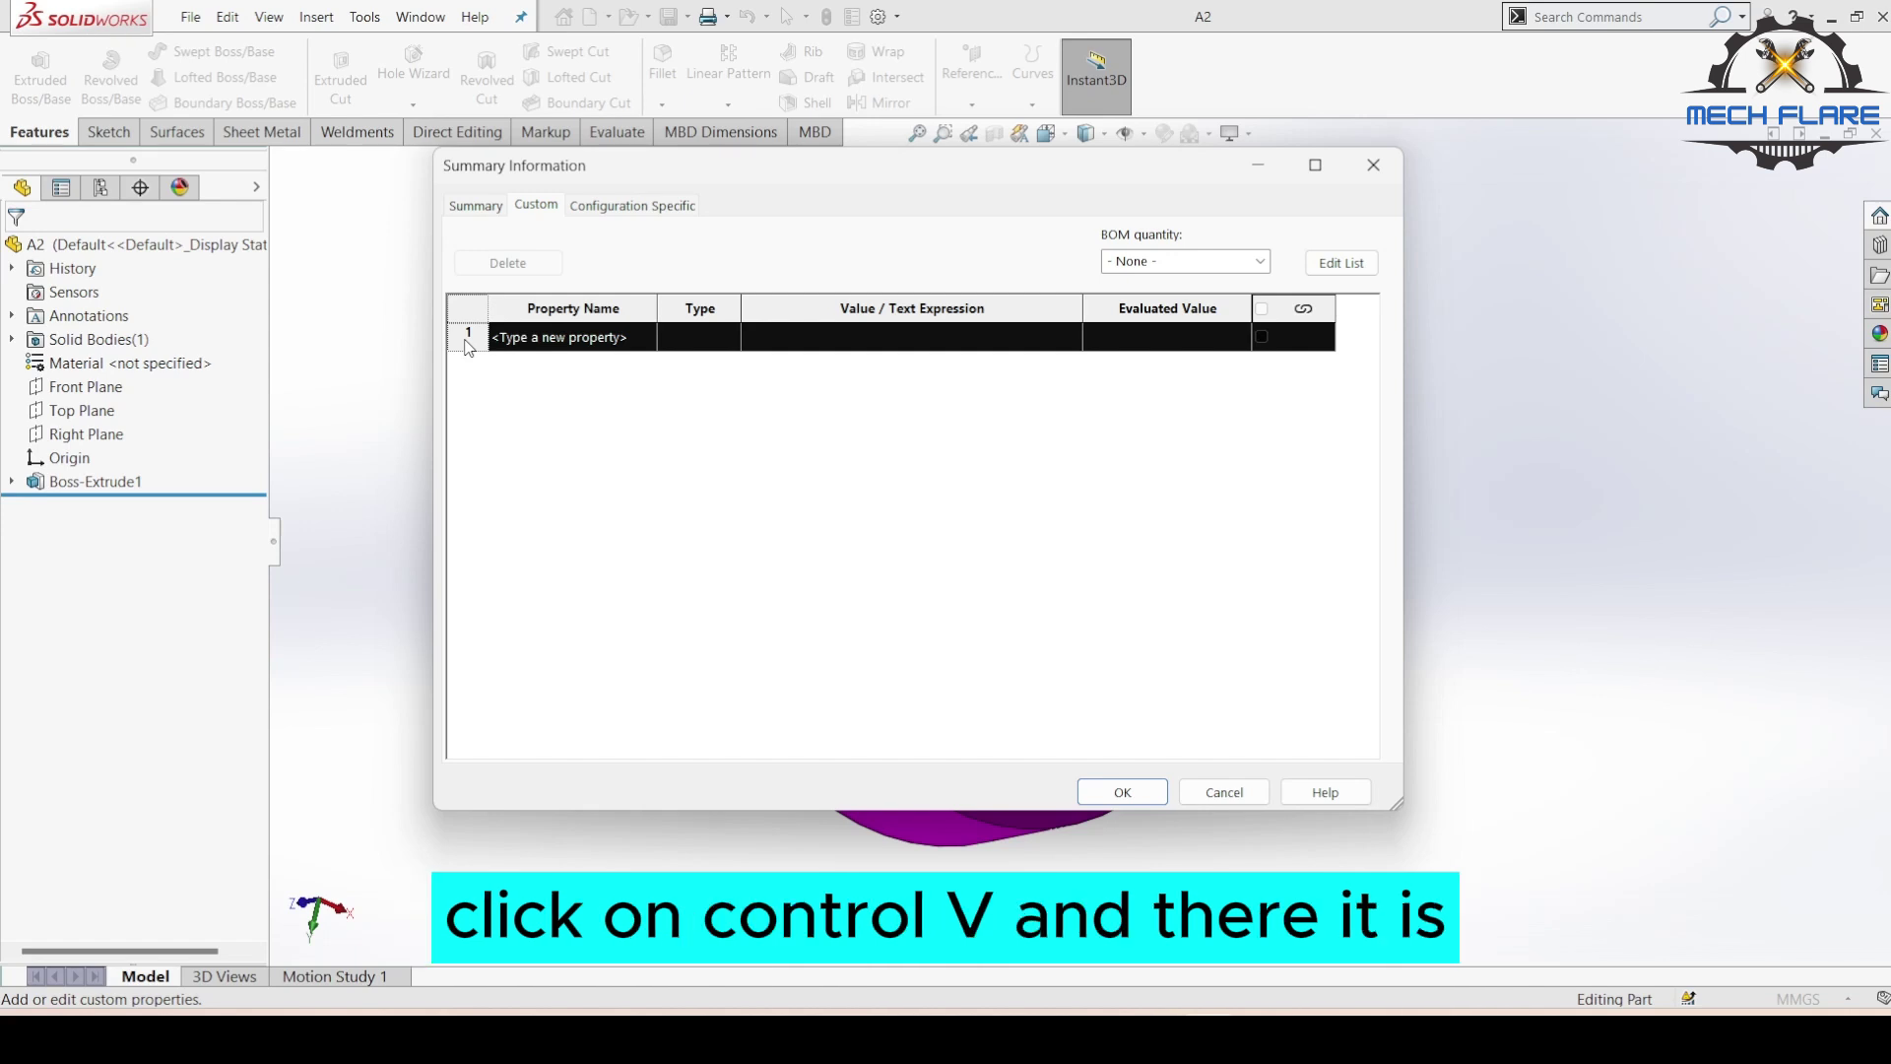
{"action": "key", "text": "ctrl+v"}
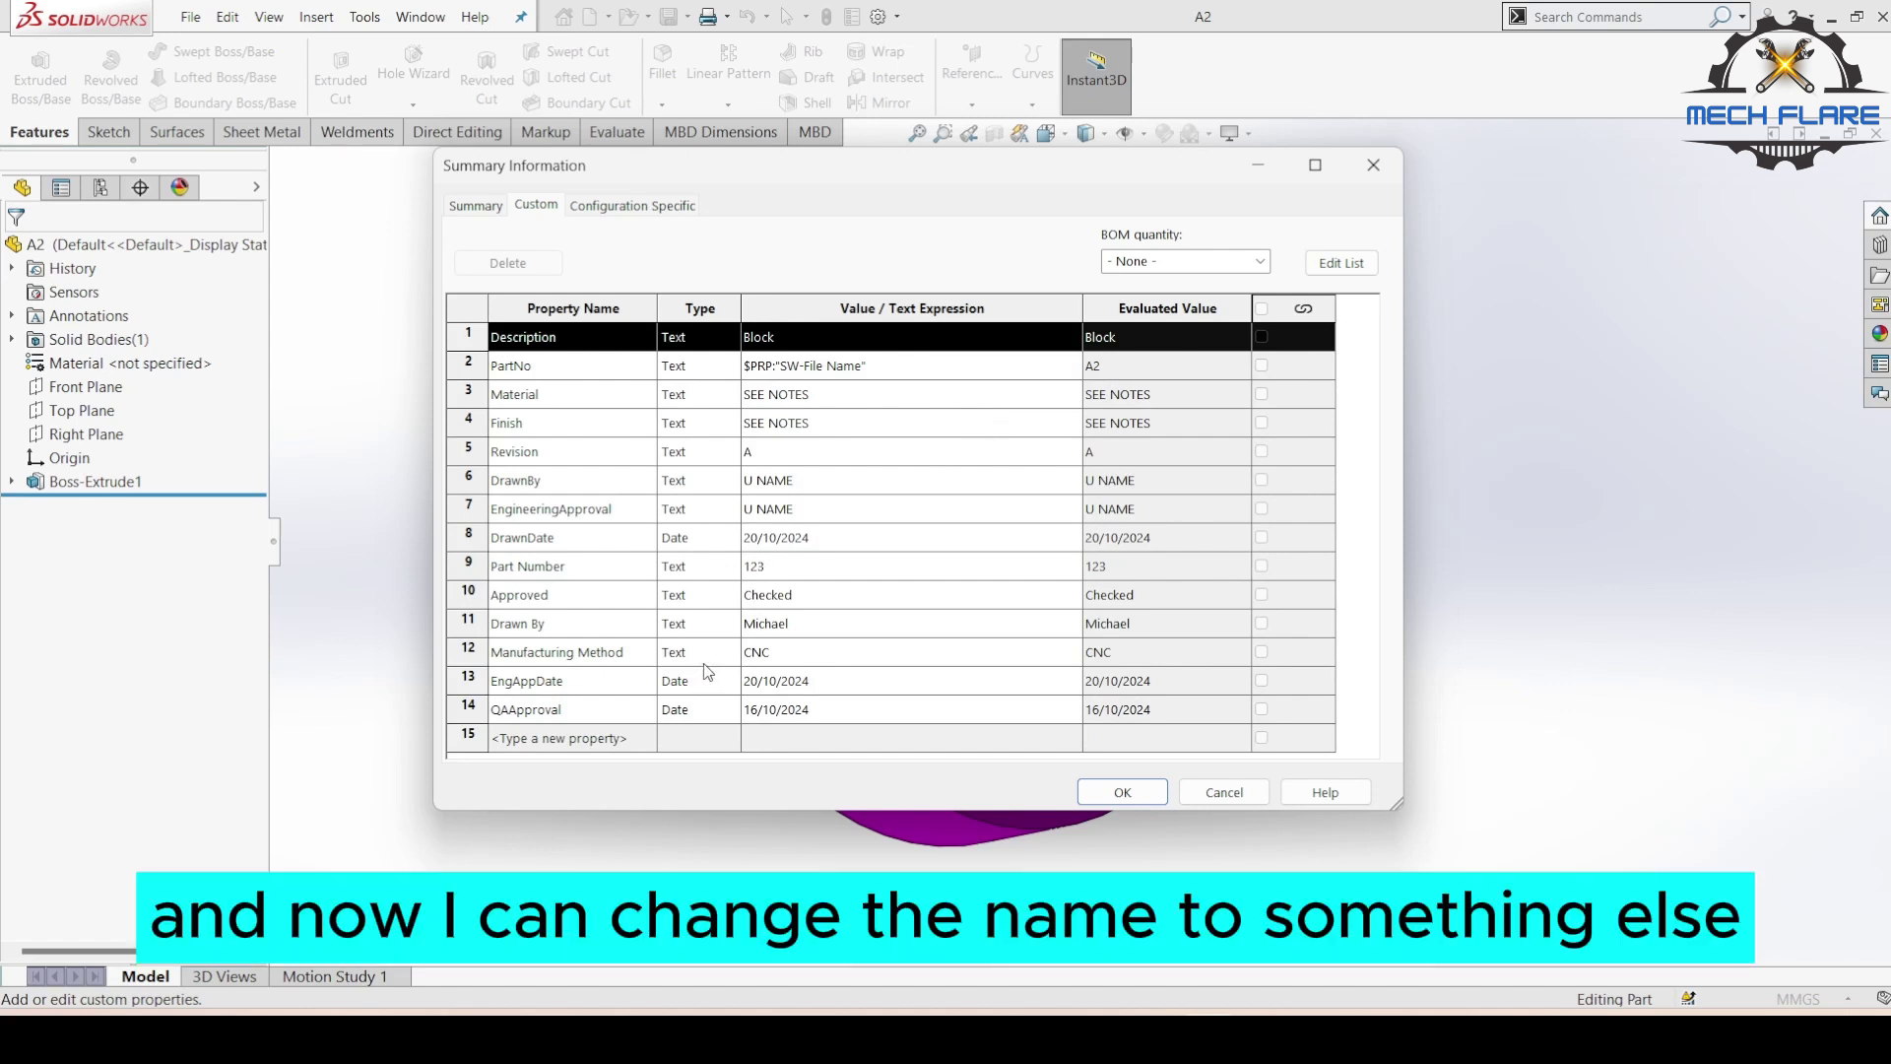
Clear the Description value in the A2 part's custom properties and accept the property changes.
{"action": "left_click", "coordinate": [777, 336]}
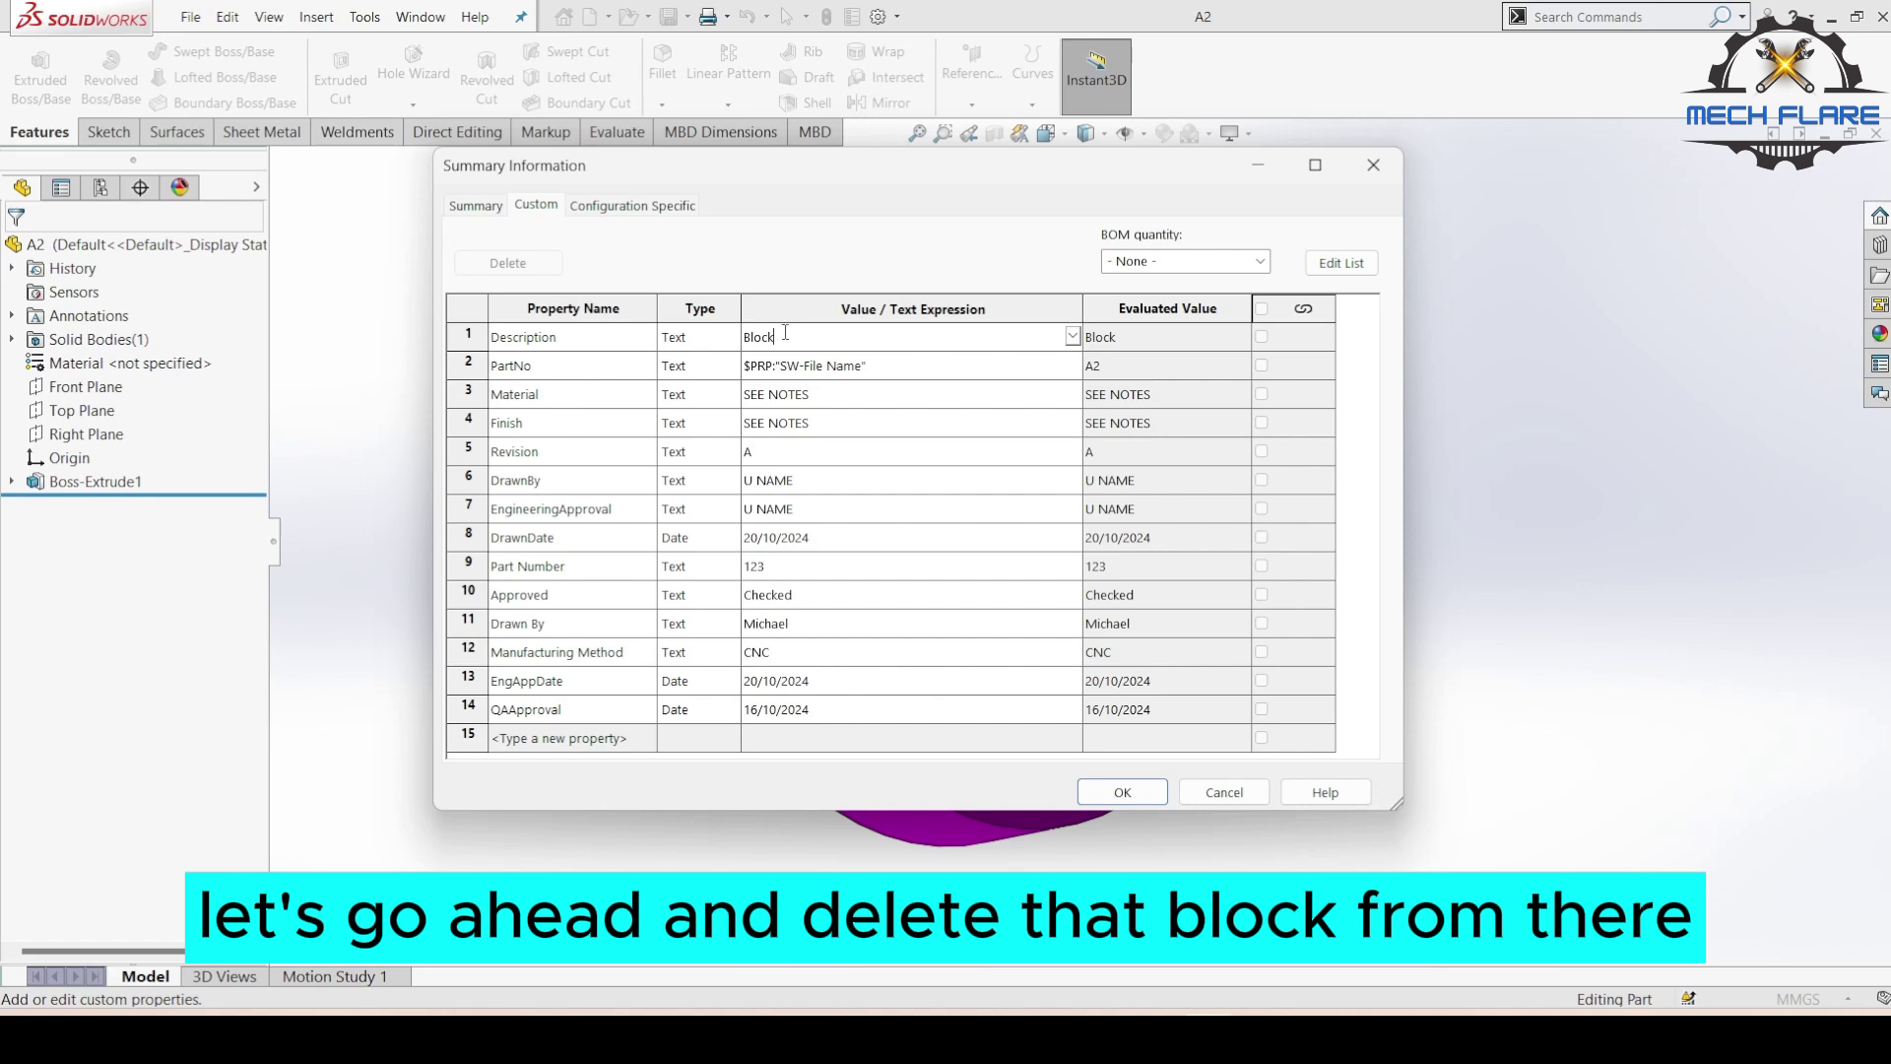
{"action": "key", "text": "BackSpace"}
{"action": "key", "text": "BackSpace"}
{"action": "key", "text": "BackSpace"}
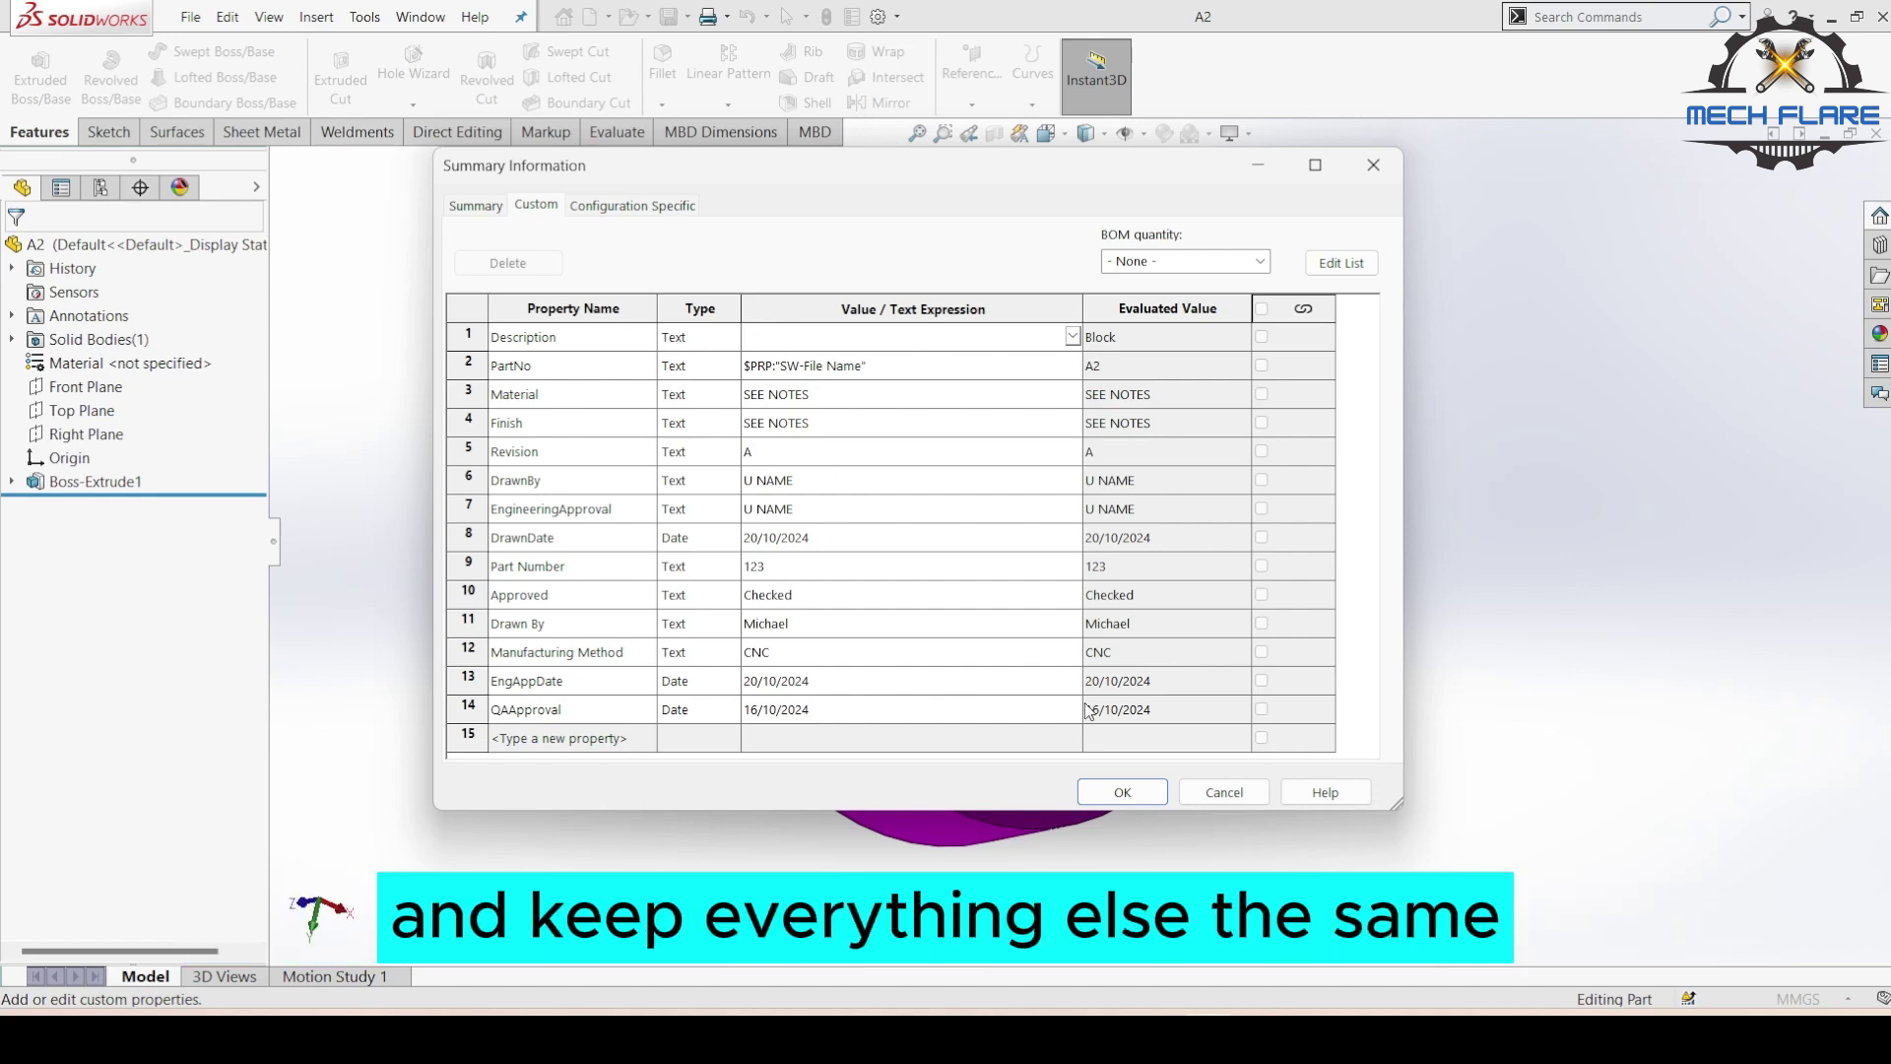
{"action": "left_click", "coordinate": [993, 577]}
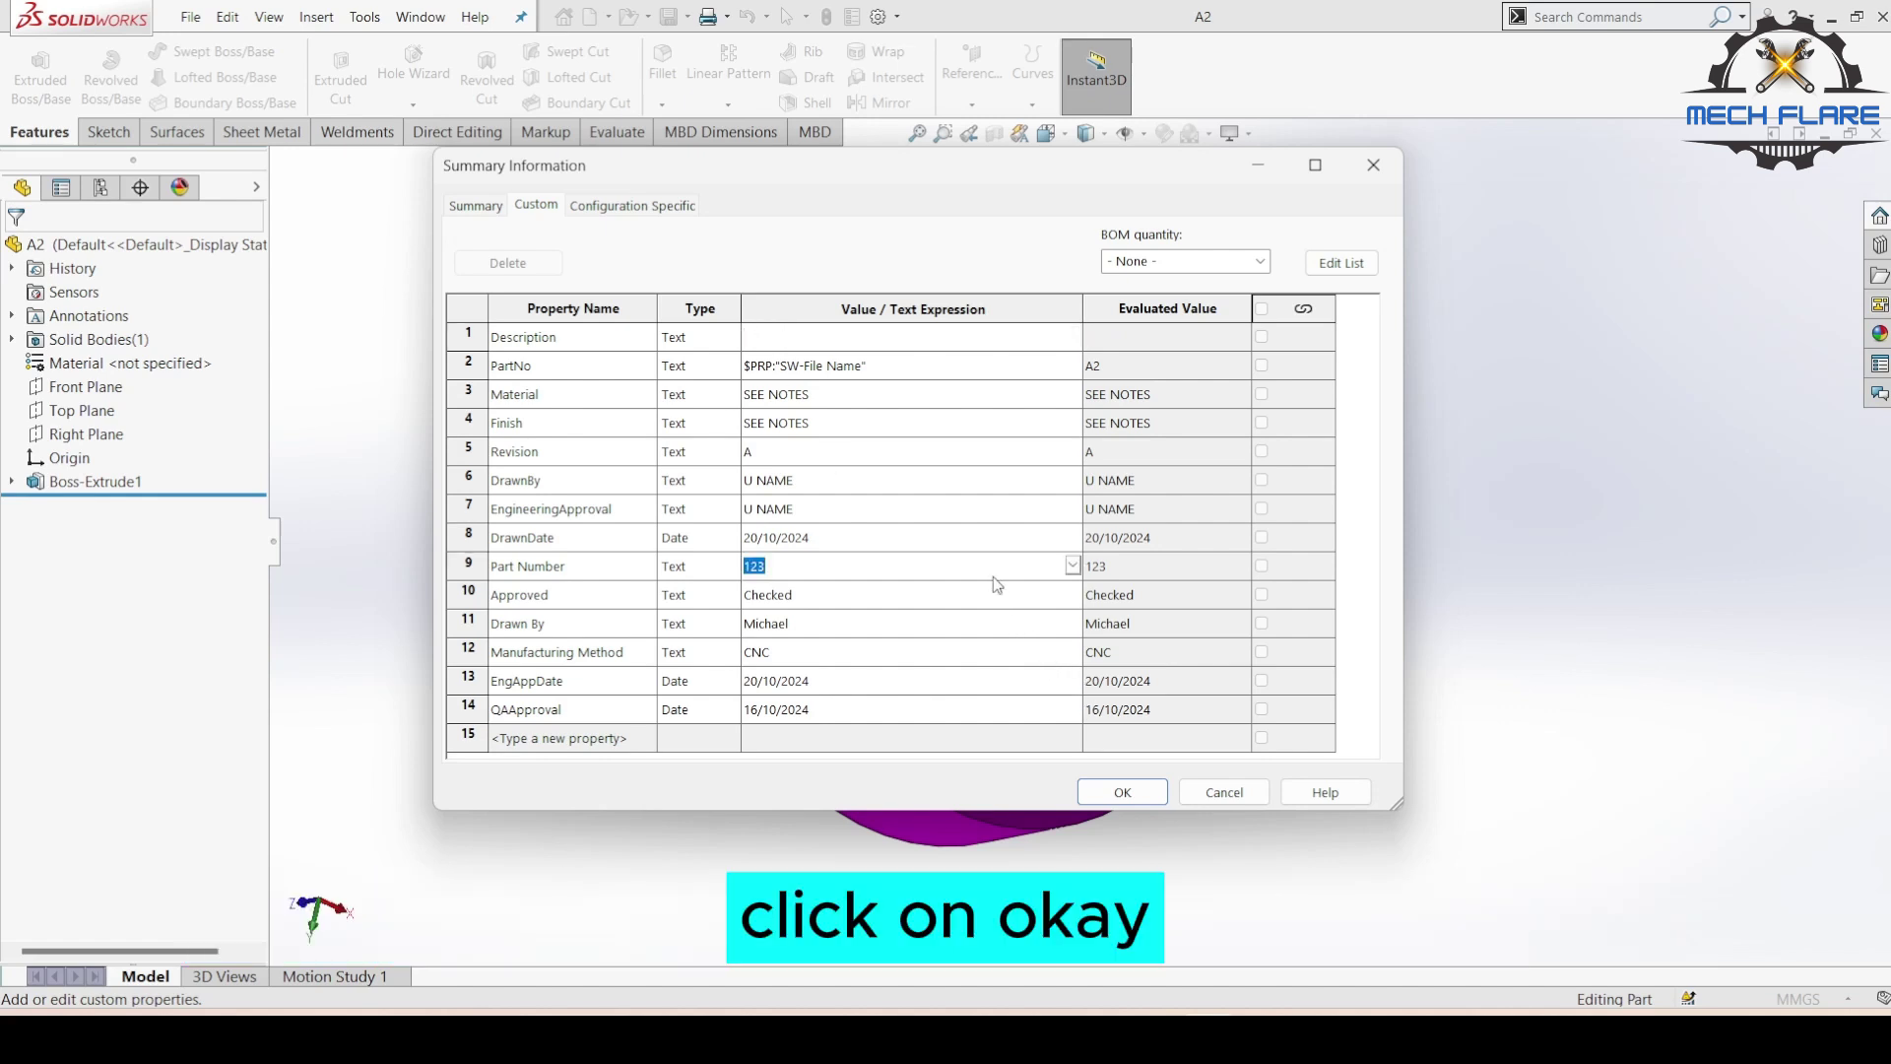
{"action": "left_click", "coordinate": [1122, 791]}
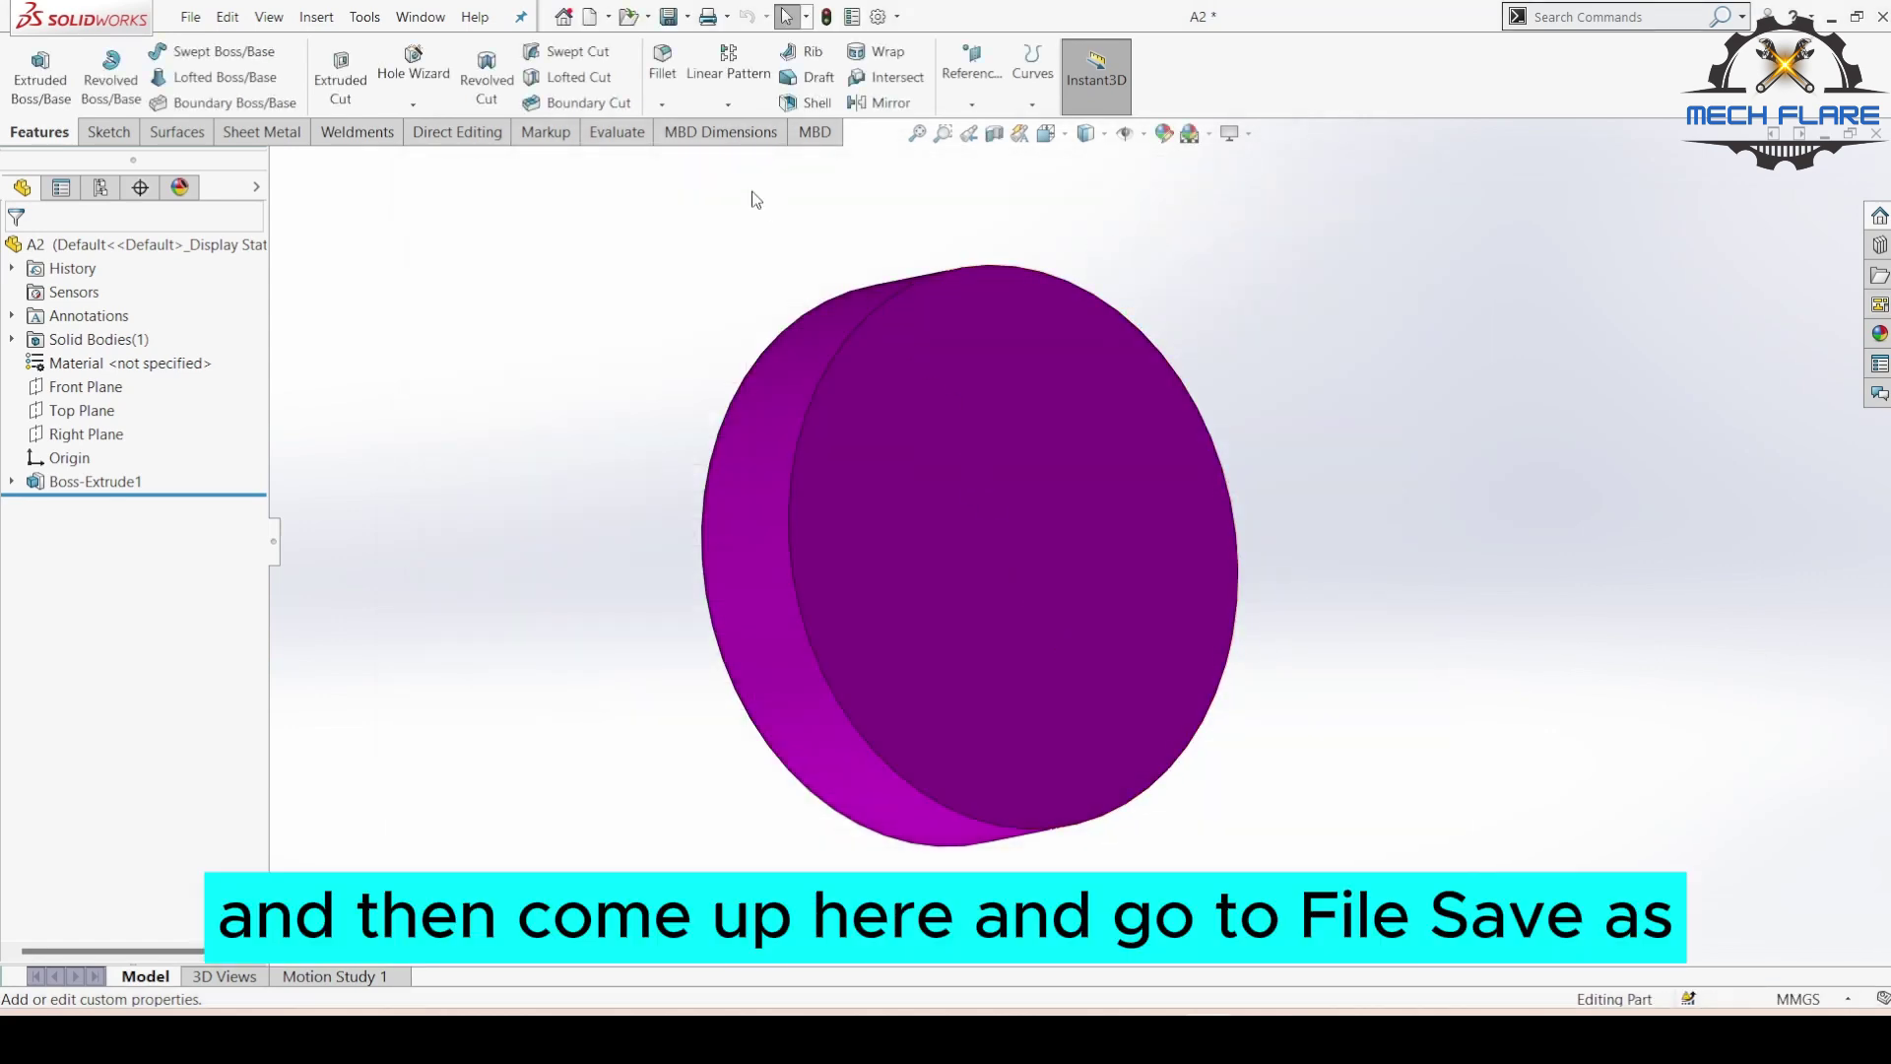
Save the A2 part as a Part Templates (*.prtdot) file, picking the existing A2.PRTDOT in the templates folder.
{"action": "left_click", "coordinate": [190, 16]}
{"action": "left_click", "coordinate": [246, 271]}
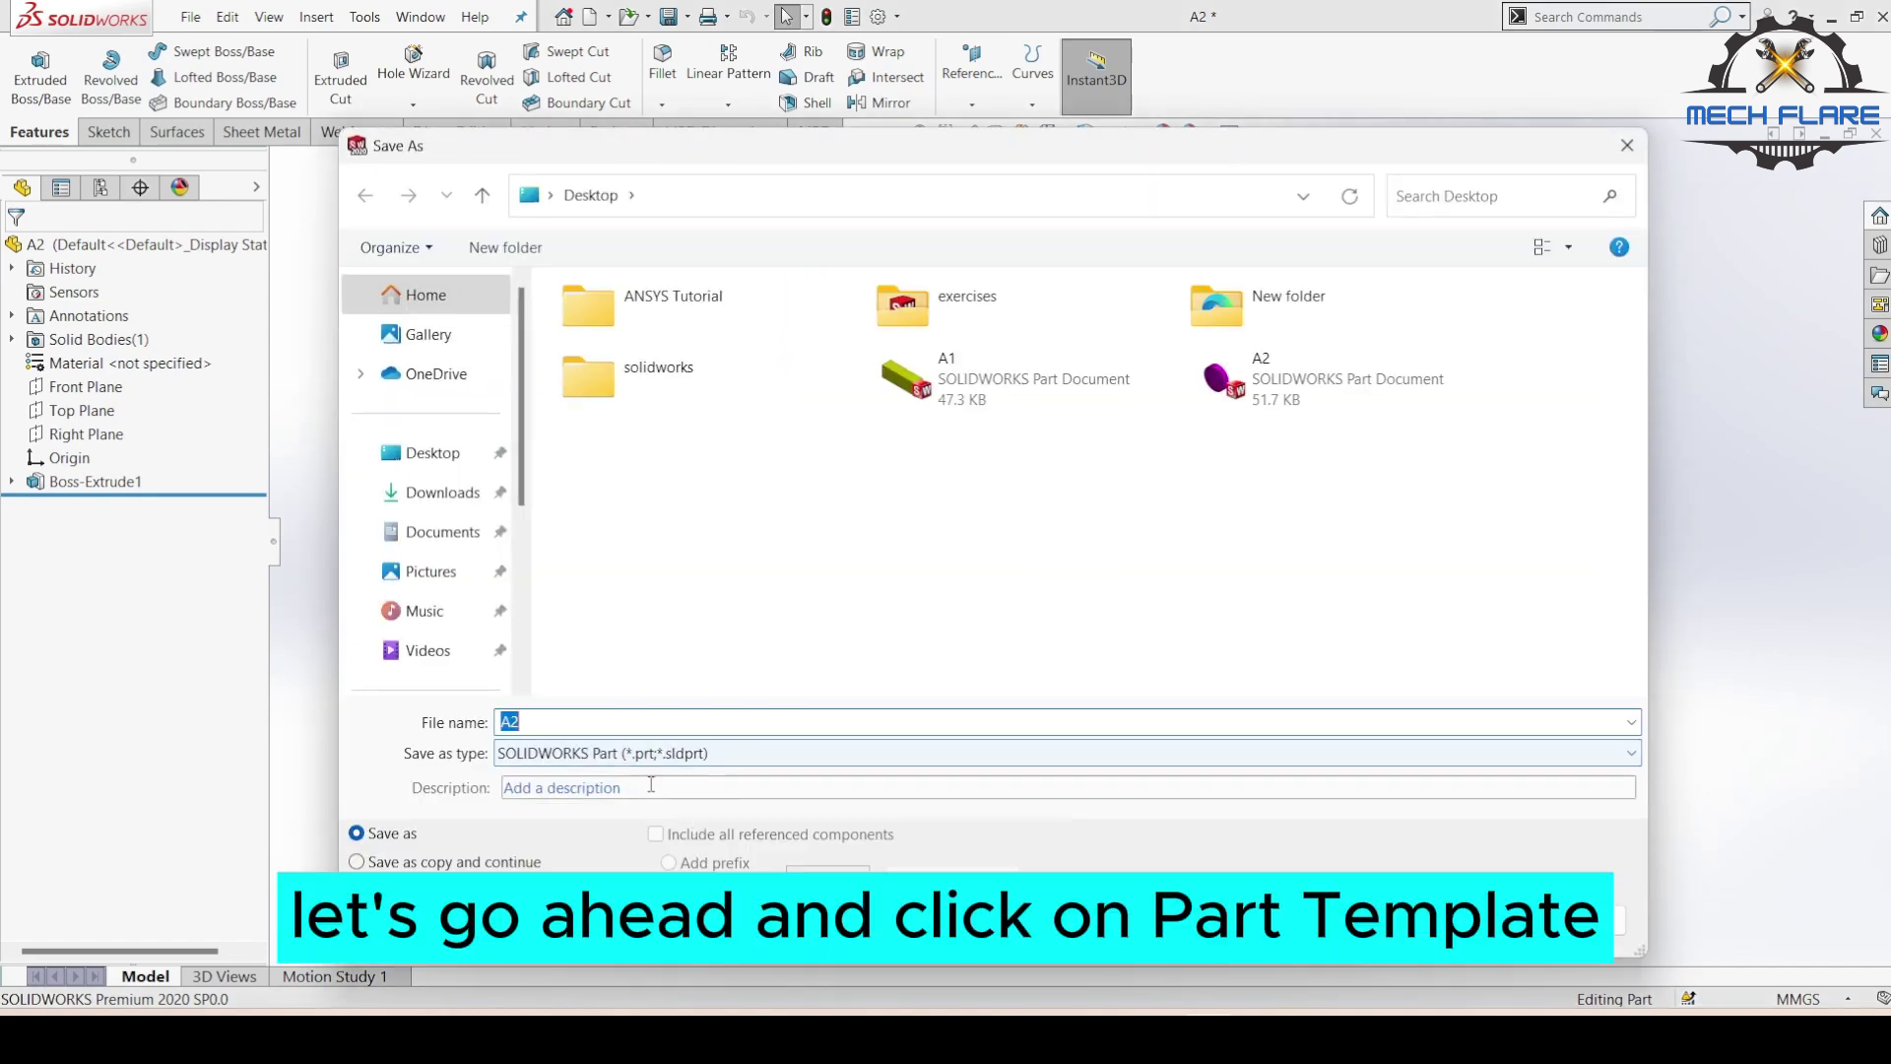
{"action": "left_click", "coordinate": [651, 753]}
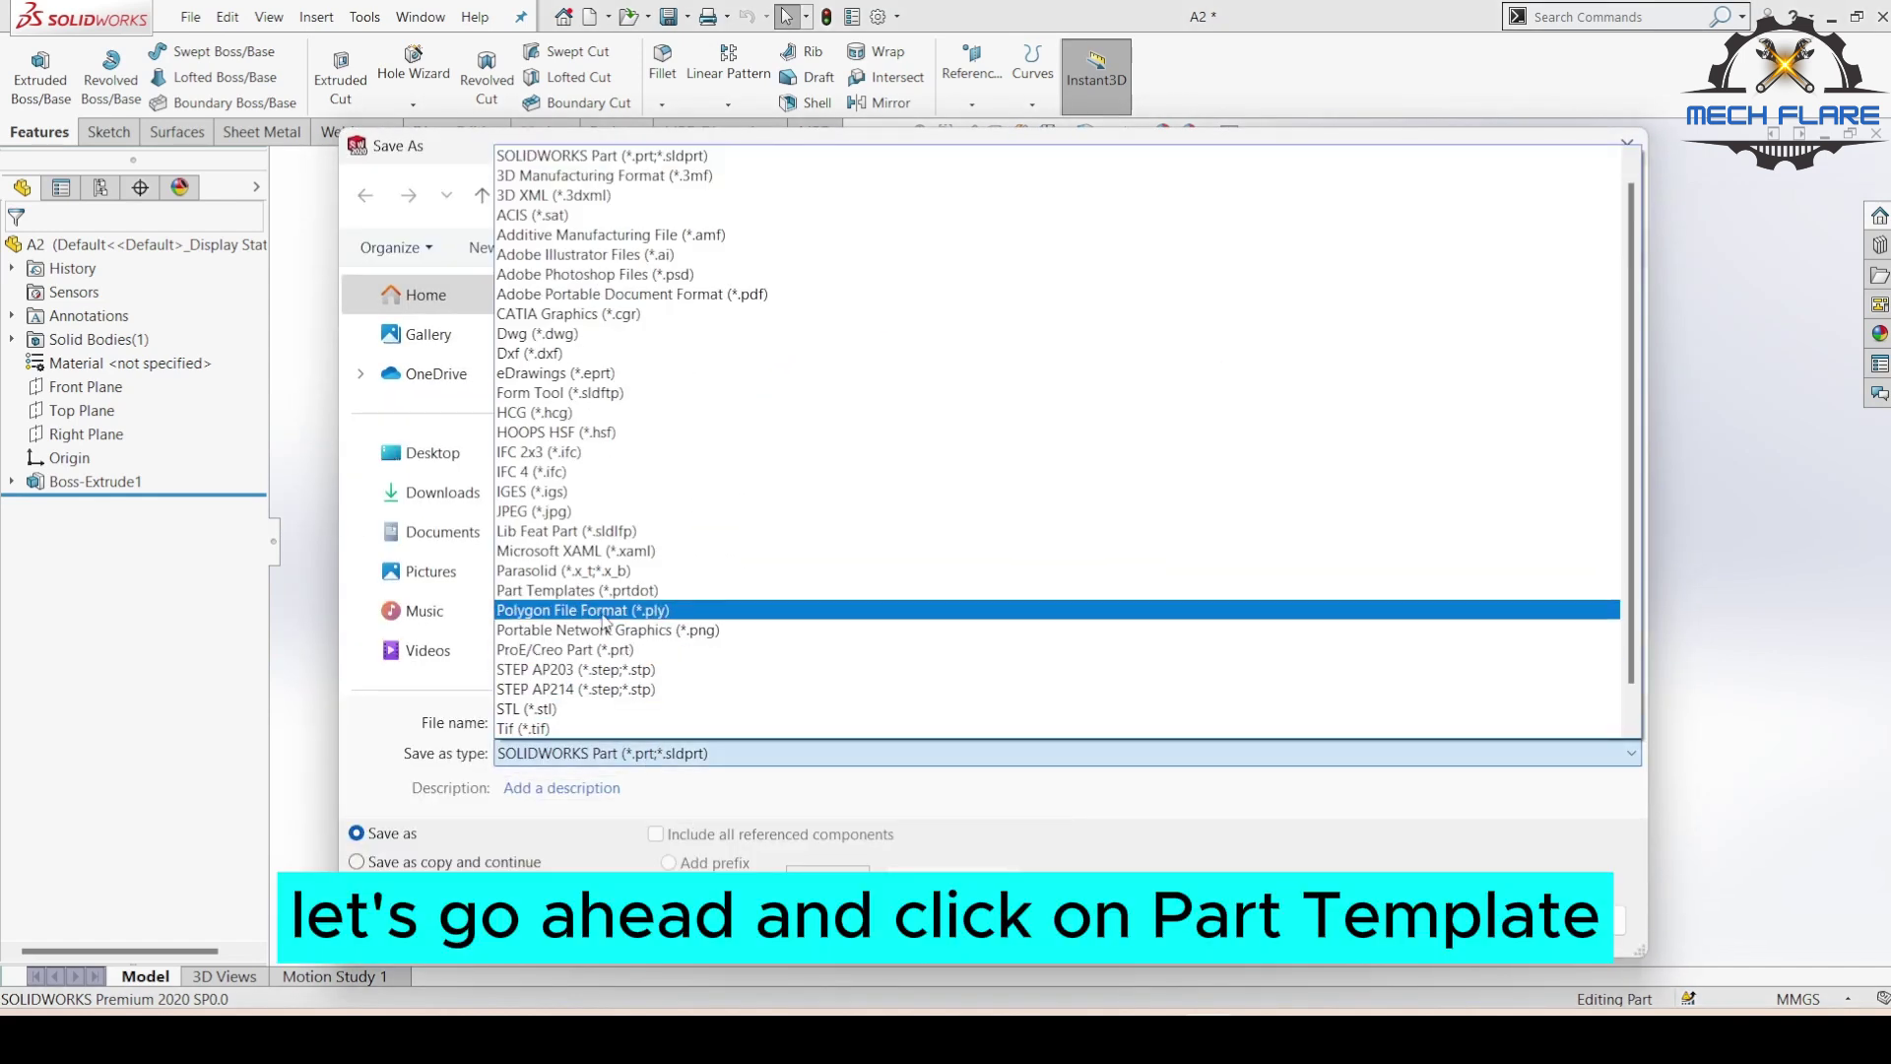
{"action": "left_click", "coordinate": [689, 594]}
{"action": "left_click", "coordinate": [623, 360]}
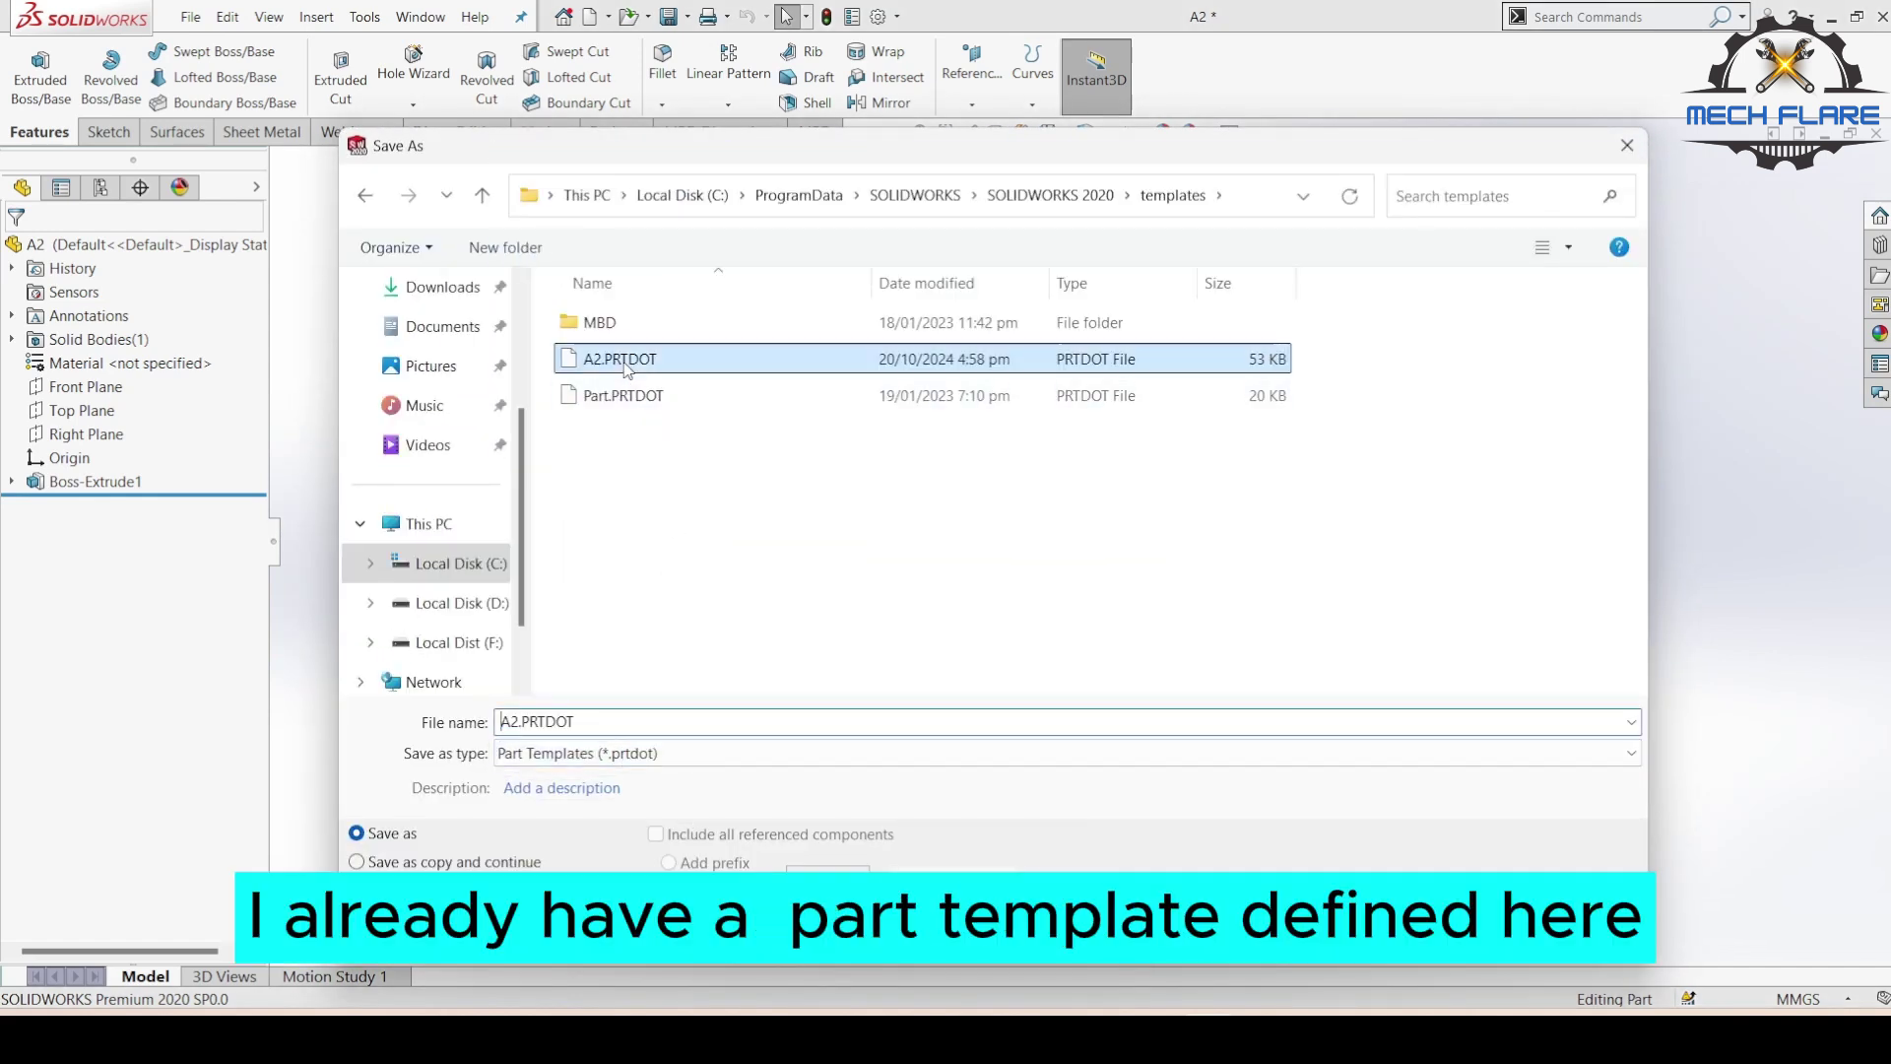